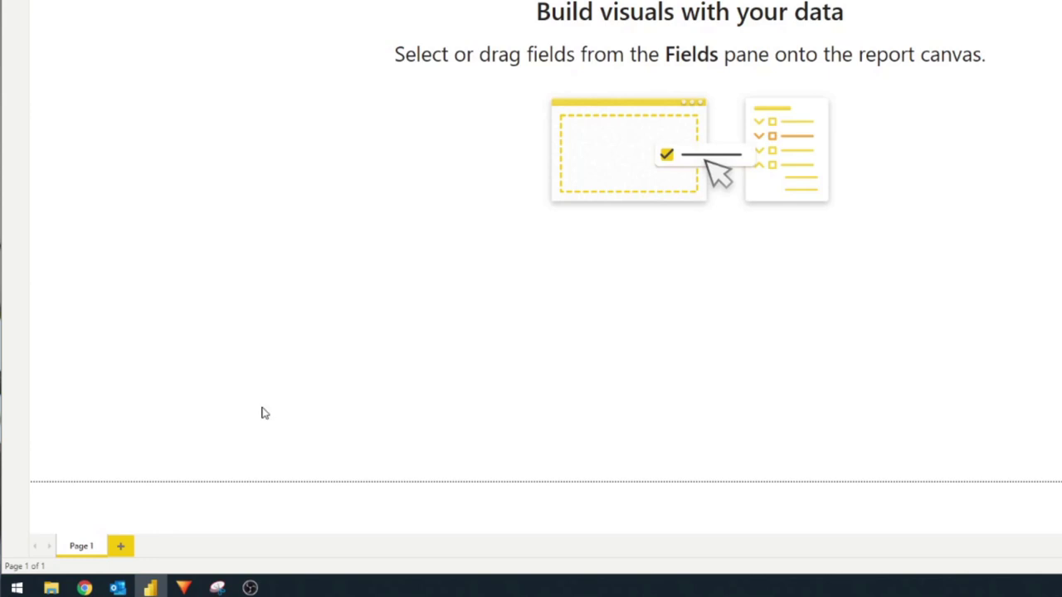
Add Page 2, Page 3 and Page 4 to the report.
click(122, 546)
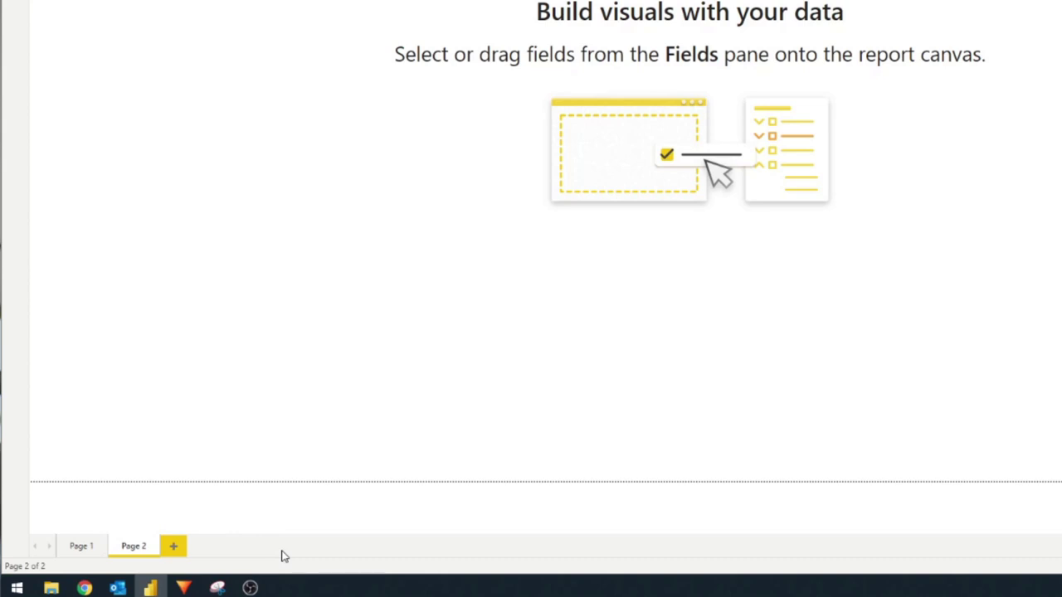
click(80, 546)
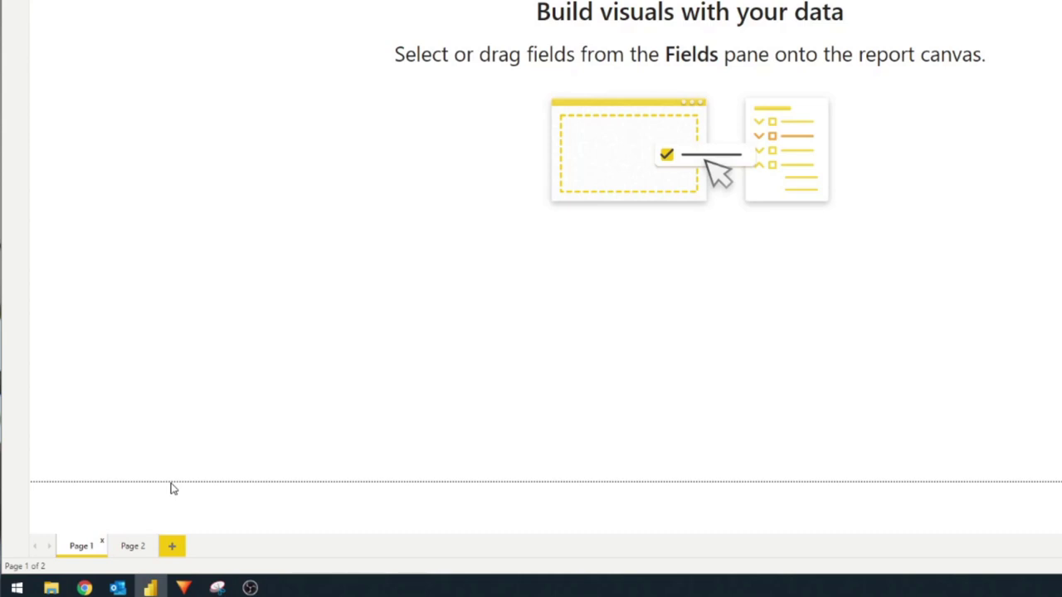
key(ctrl+Page_Down)
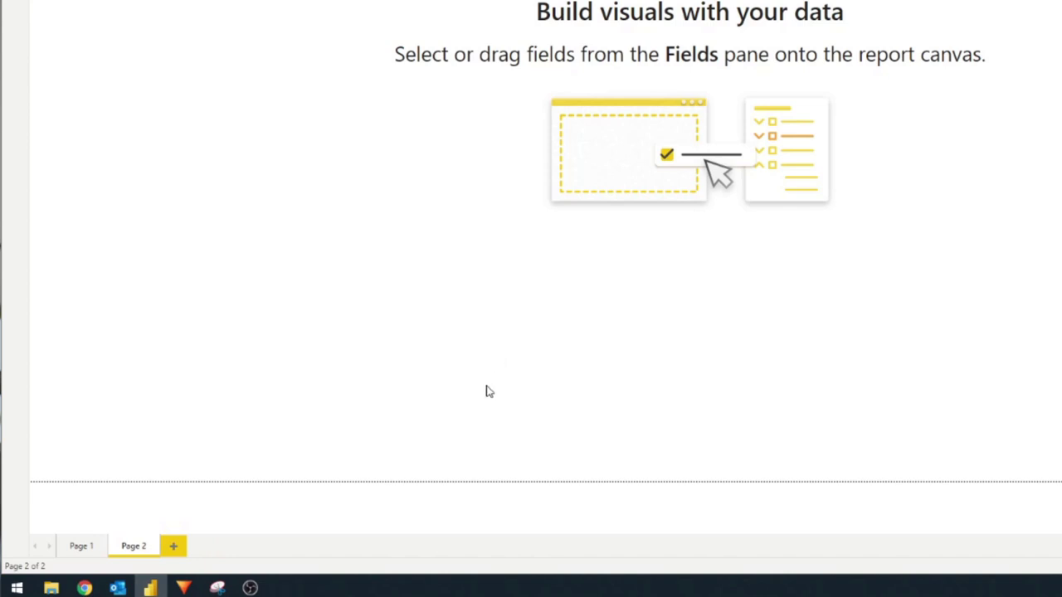
click(180, 550)
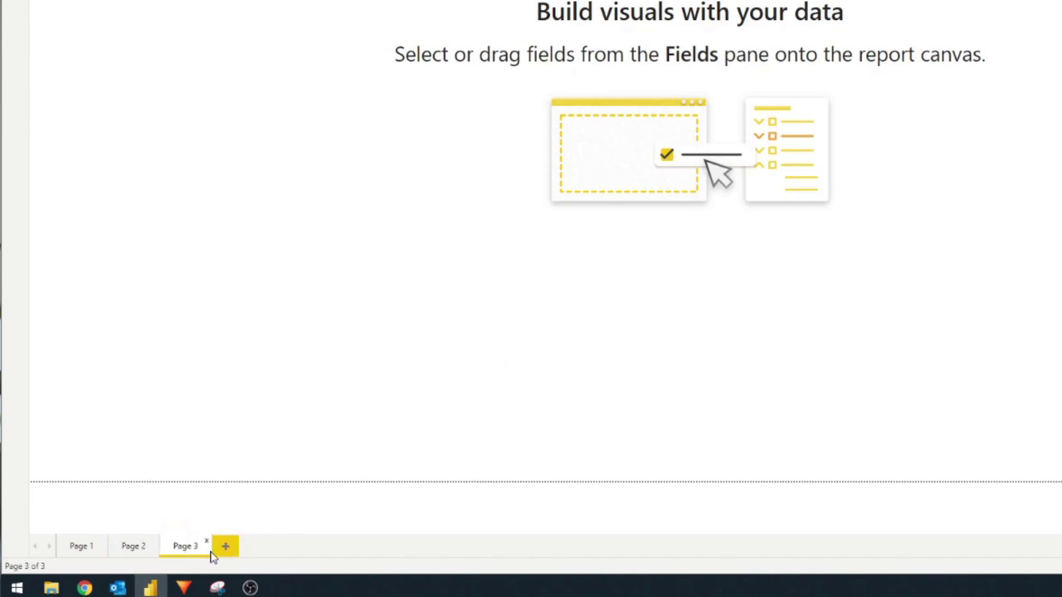
click(225, 550)
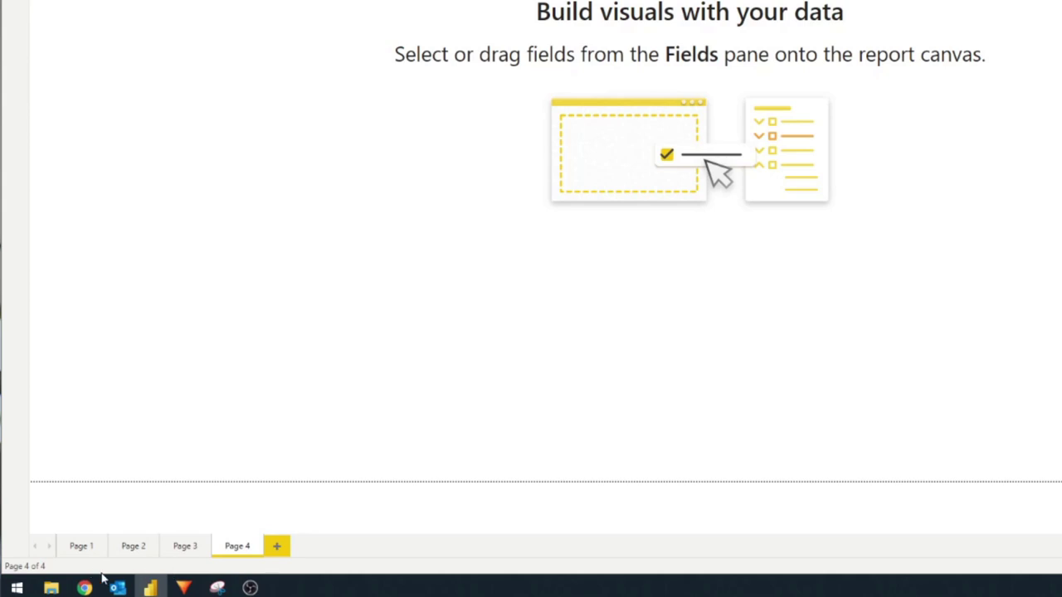
Hide Page 2, Page 3 and Page 4.
right_click(141, 553)
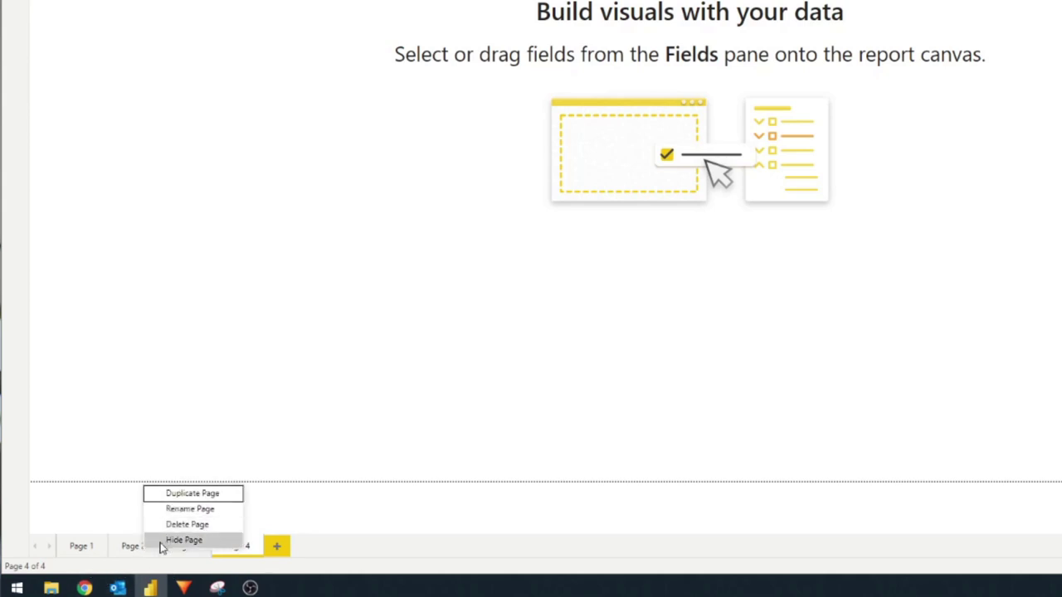
click(163, 544)
right_click(190, 553)
click(217, 556)
right_click(230, 554)
click(287, 541)
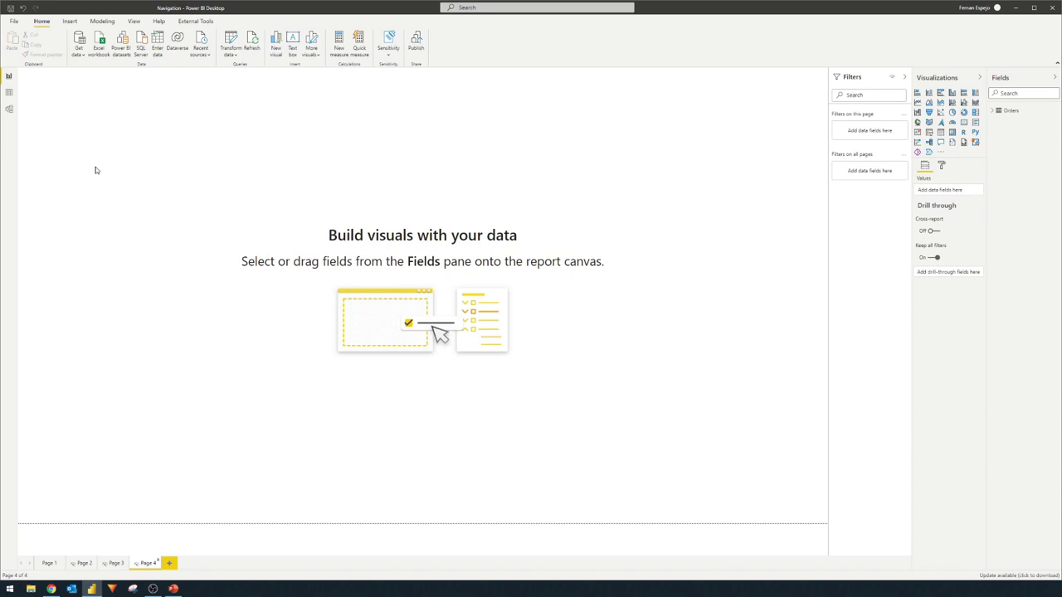
Start a blank PowerPoint presentation and delete the slide's title placeholder.
click(173, 589)
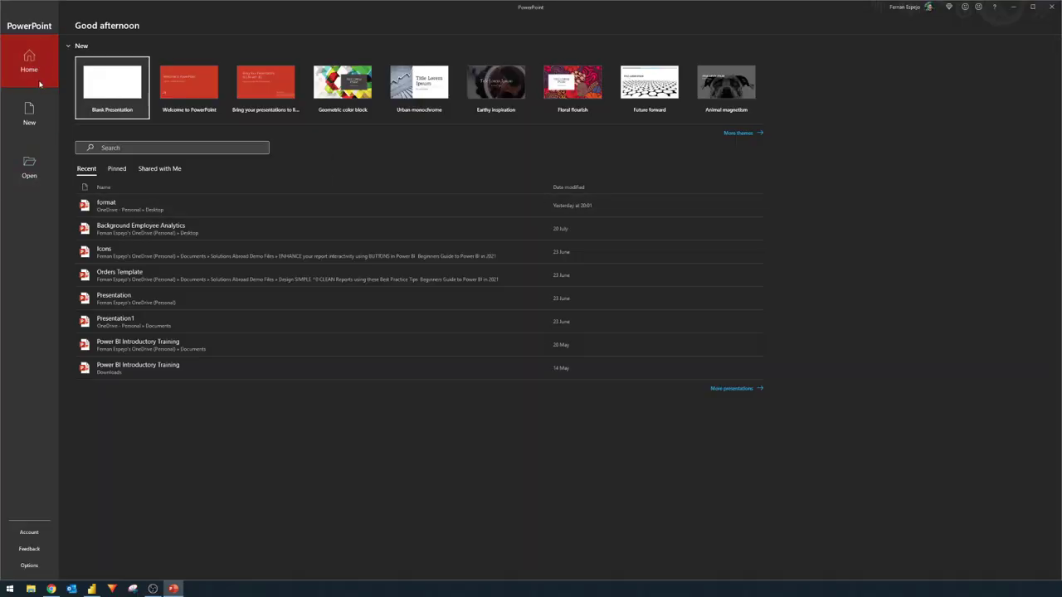
click(101, 112)
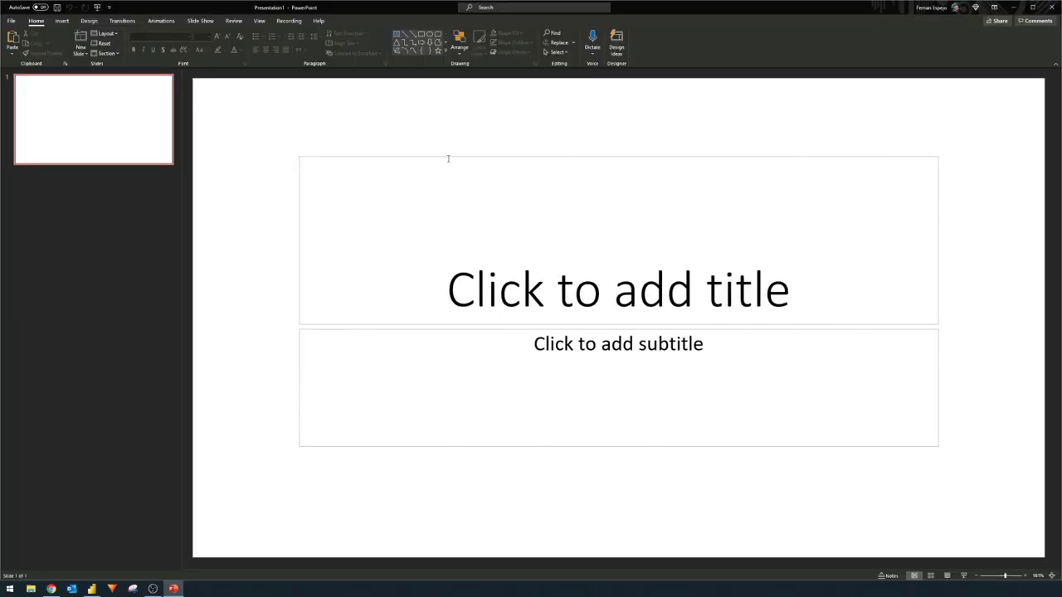
click(448, 156)
key(Delete)
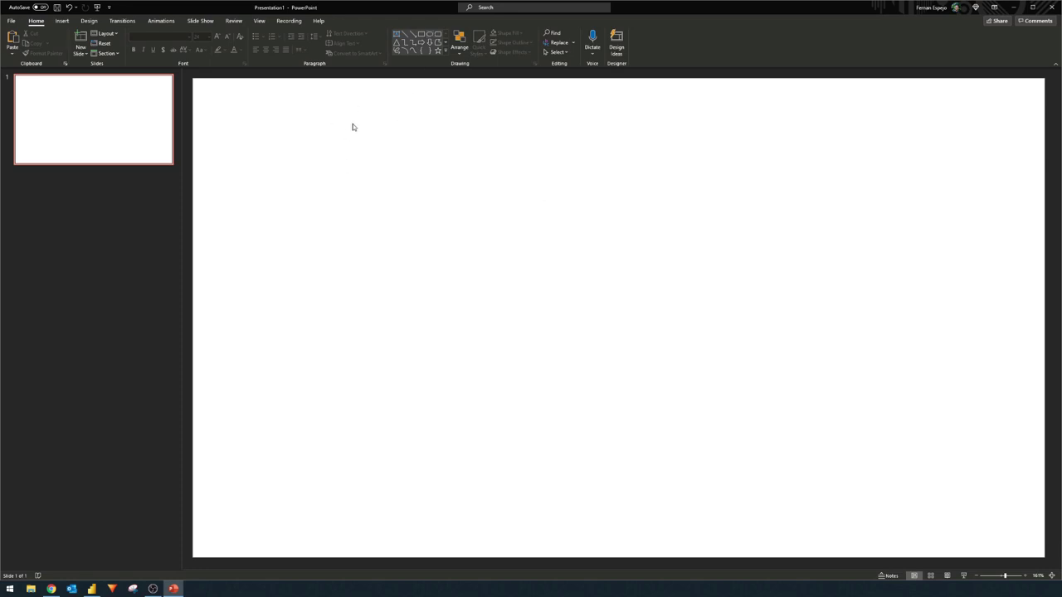
Give the slide a light grey solid background.
right_click(396, 119)
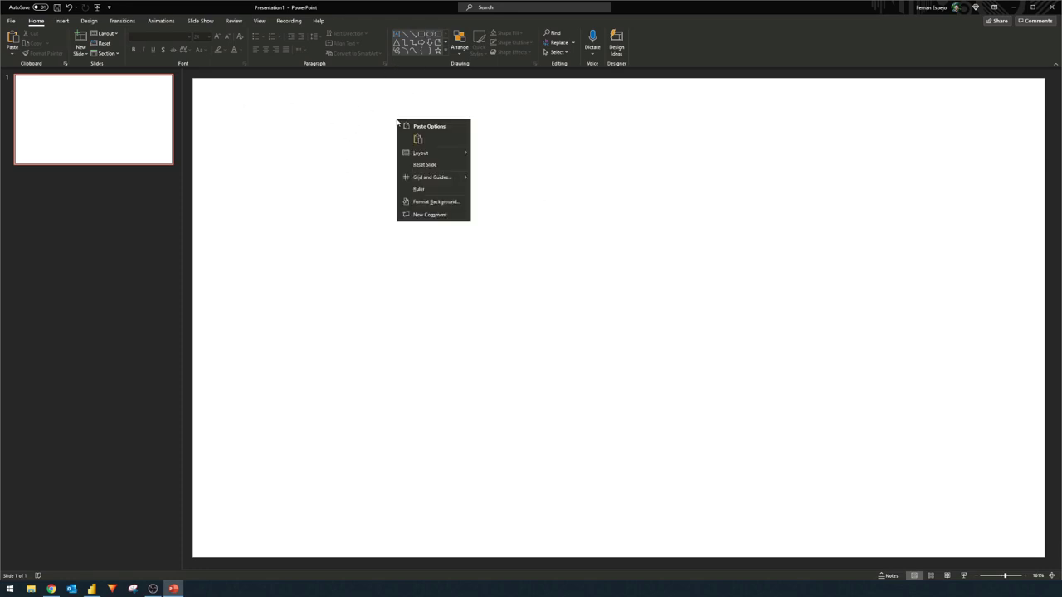
click(400, 205)
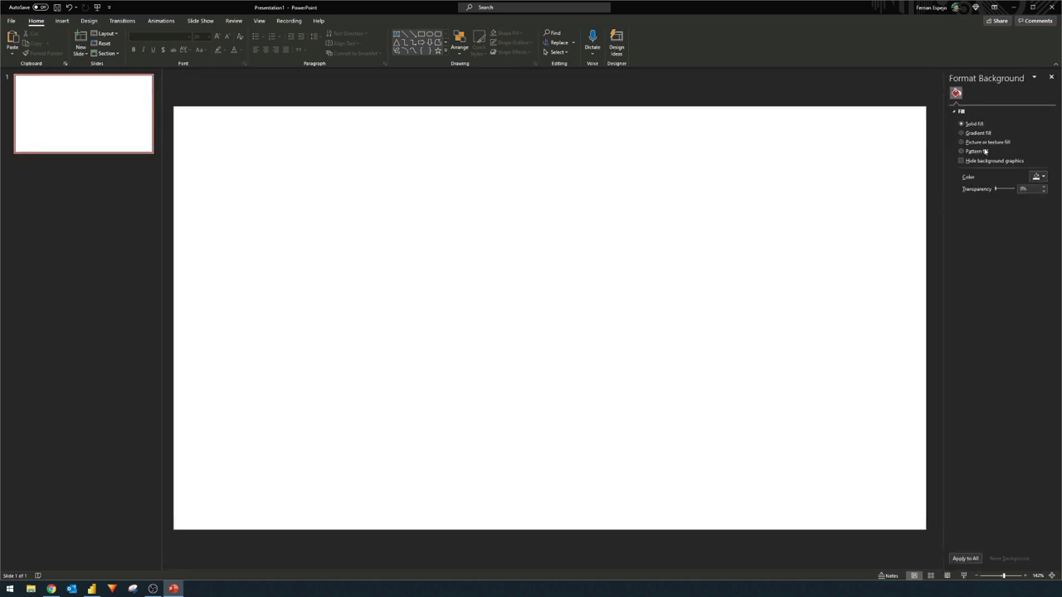
click(1037, 176)
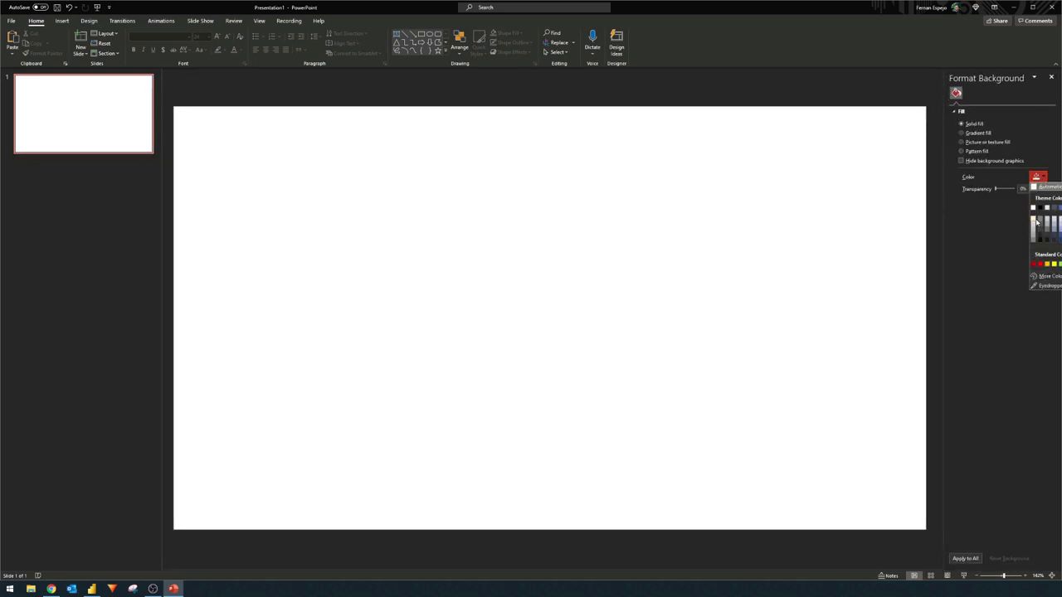
click(1033, 224)
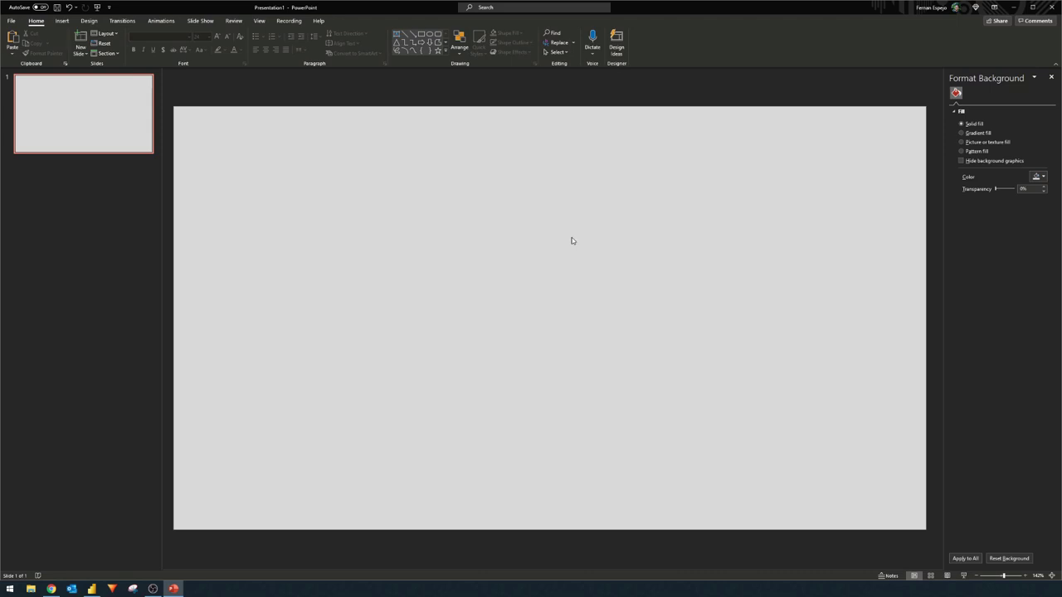
Draw a rounded rectangle covering nearly the whole slide with almost square corners.
click(438, 34)
drag(185, 134, 918, 523)
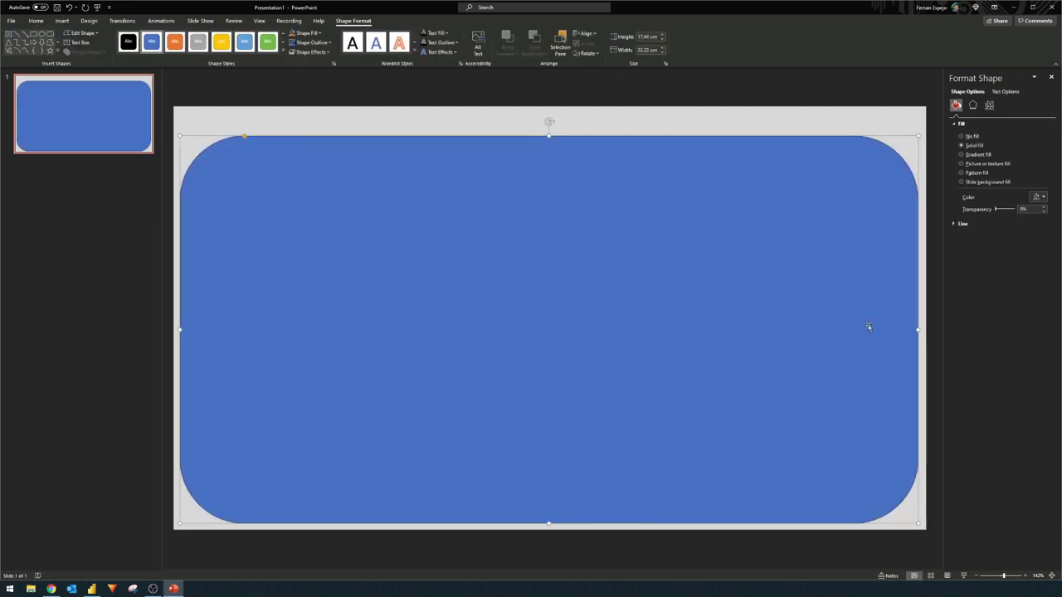
drag(243, 138, 181, 137)
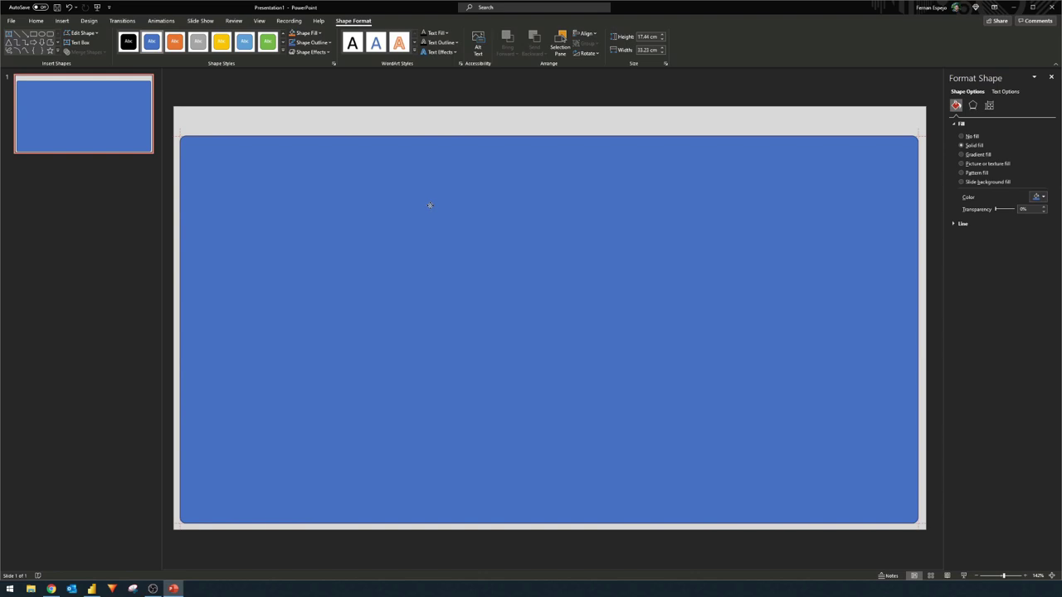
click(429, 205)
drag(551, 139, 550, 133)
click(556, 123)
click(568, 173)
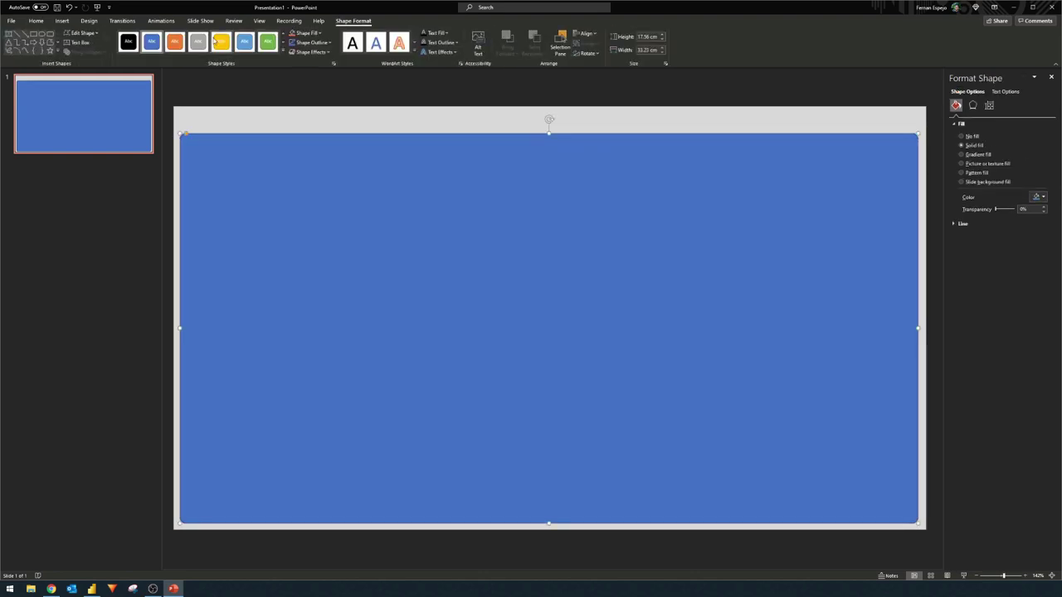
Remove the panel's outline, fill it very light grey, and copy it.
click(36, 20)
click(514, 42)
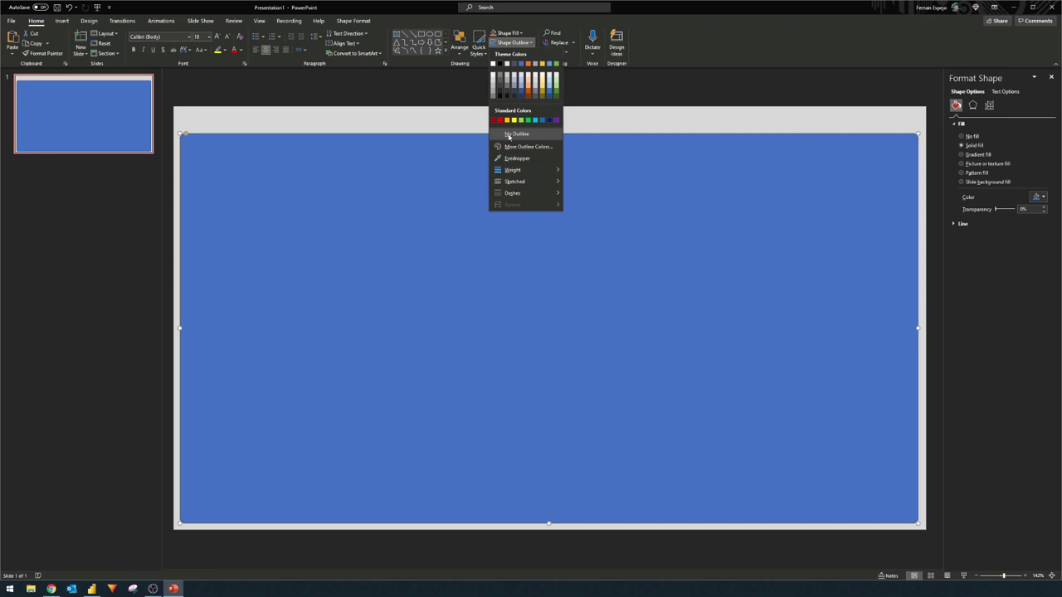
click(516, 134)
click(520, 33)
click(493, 63)
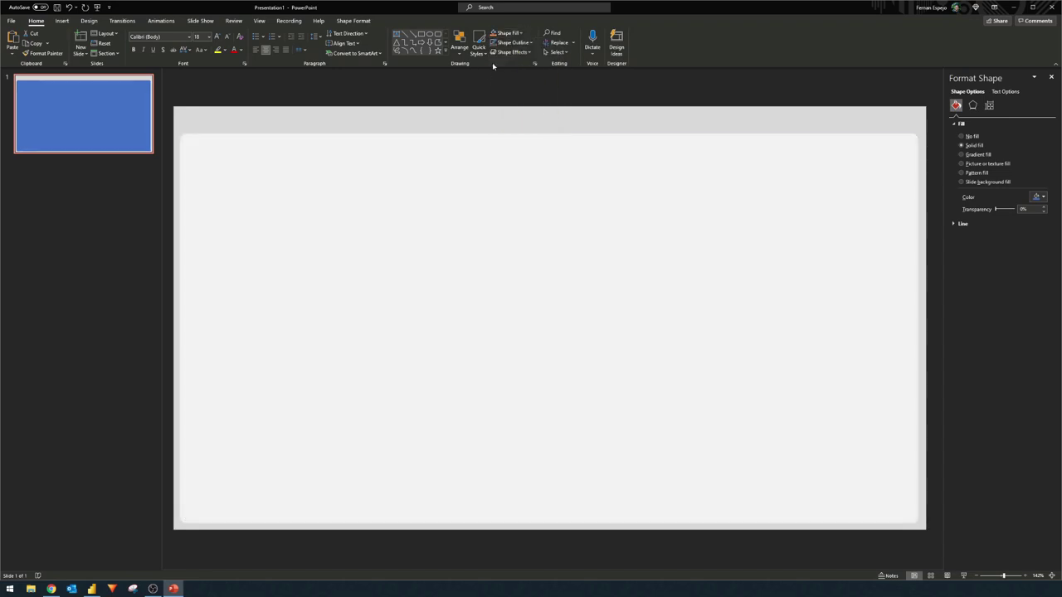
click(392, 117)
click(423, 191)
key(ctrl+c)
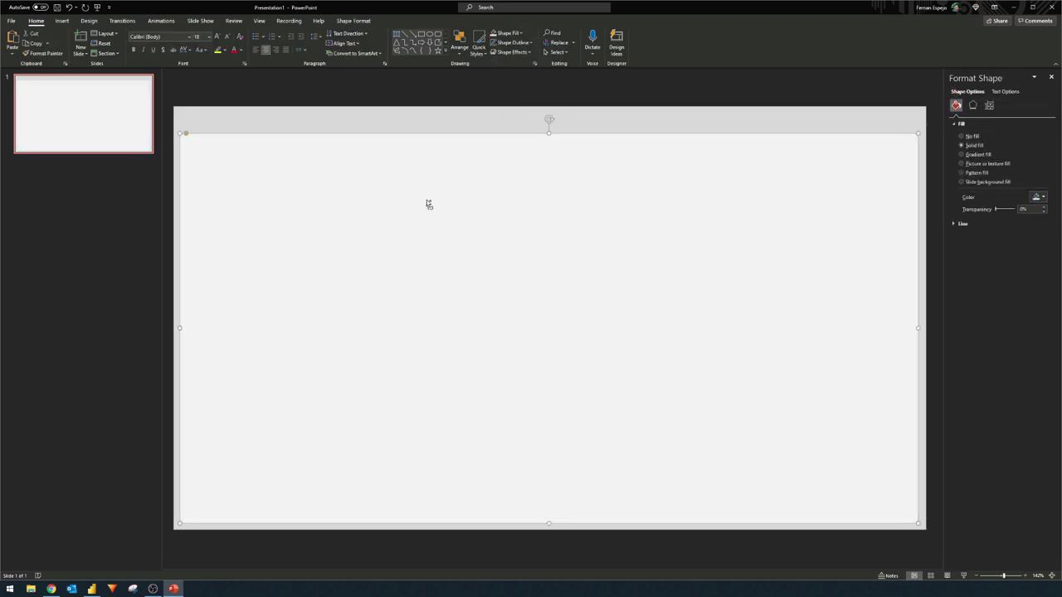
Paste a copy of the panel, fill it blue, and shrink it into a thin top bar.
key(ctrl+v)
drag(468, 218, 467, 202)
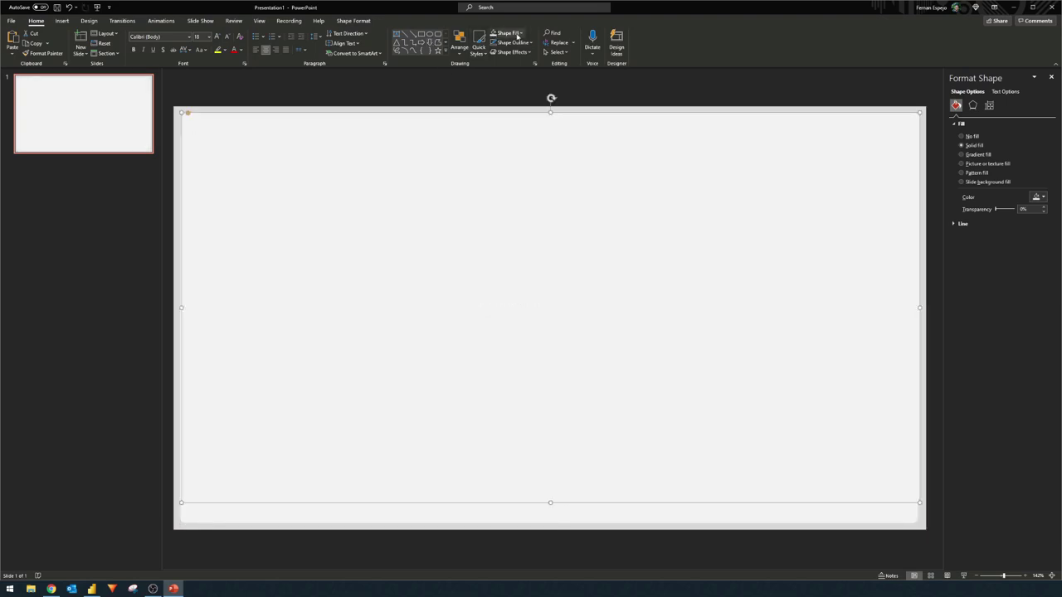
click(508, 34)
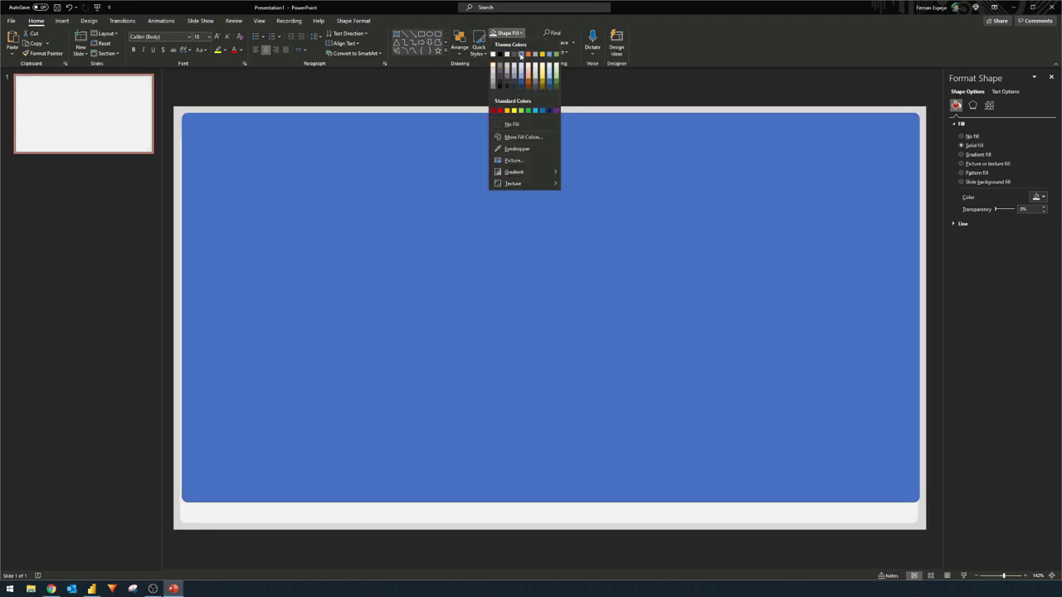
click(521, 54)
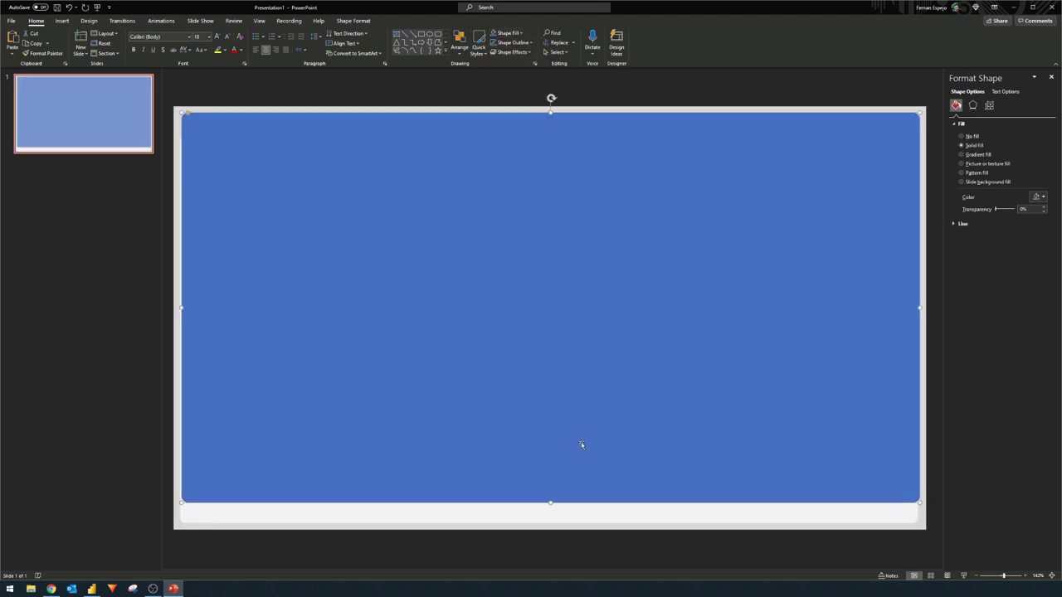
drag(551, 502, 586, 138)
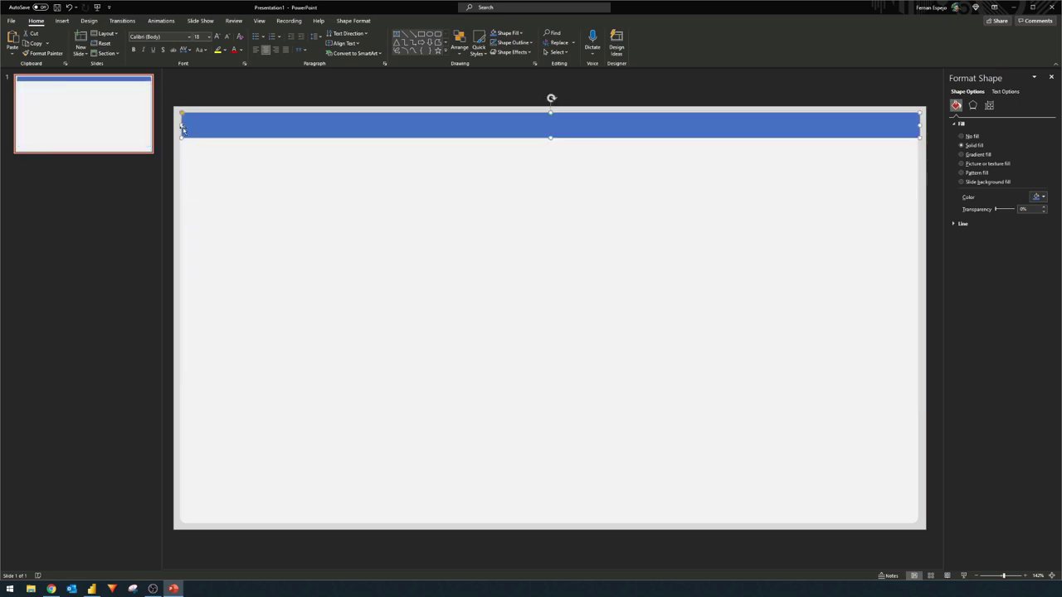
drag(181, 126, 586, 124)
Make four bars along the top right edge and fill them grey.
key(ctrl+c)
key(ctrl+v)
key(ctrl+v)
key(ctrl+v)
key(ctrl+a)
key(Right)
key(Right)
key(Right)
key(Right)
key(Right)
key(Right)
key(Right)
key(Right)
key(Right)
key(Right)
key(Right)
key(Right)
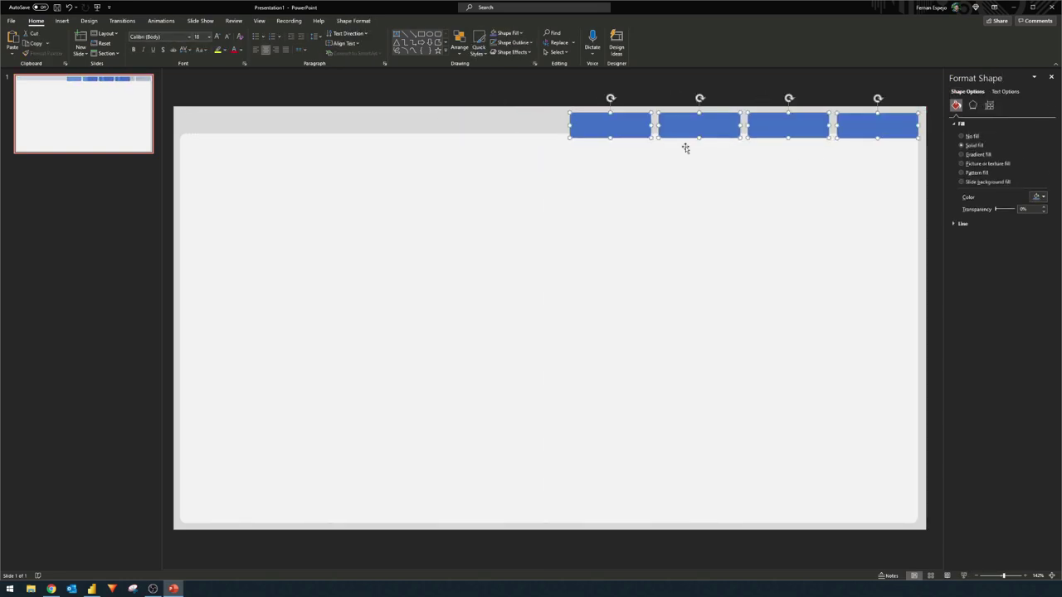
click(626, 133)
shift+click(692, 126)
shift+click(792, 126)
shift+click(872, 127)
click(519, 33)
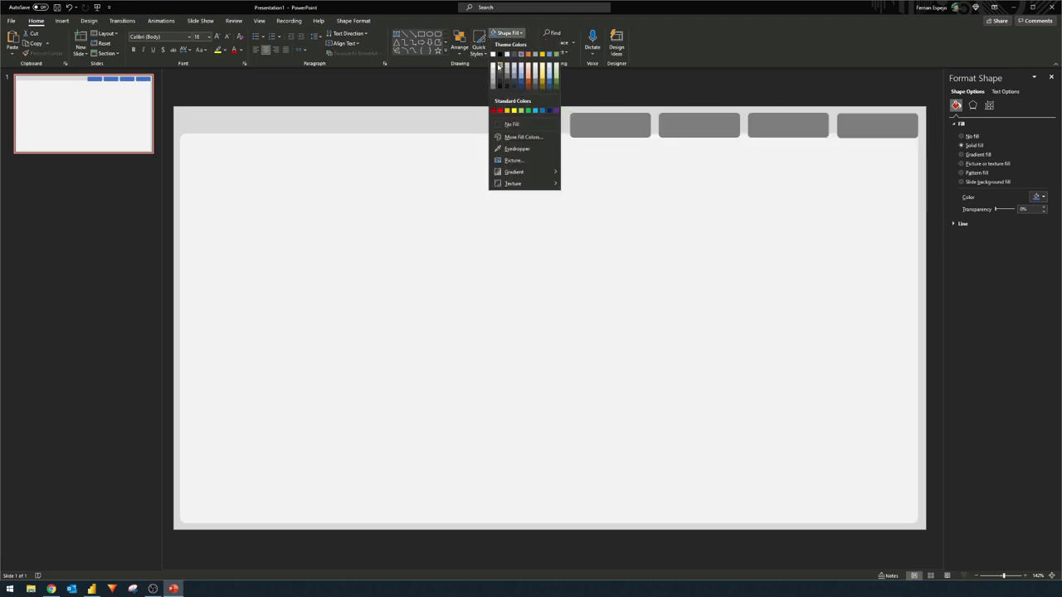
click(493, 70)
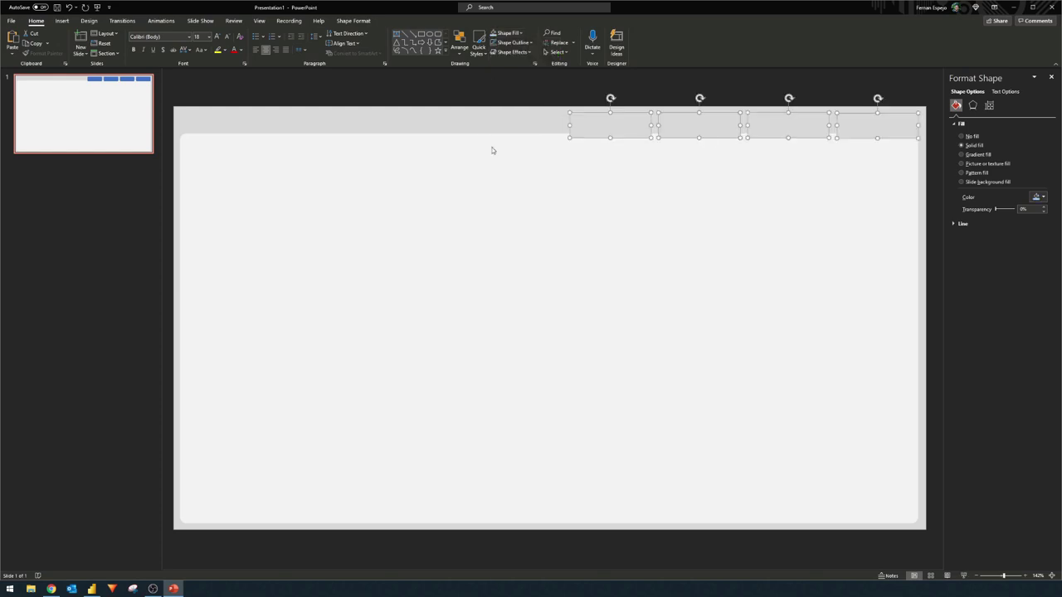
Change the large panel's stacking order relative to the four grey tabs.
click(496, 211)
click(460, 46)
click(463, 93)
click(462, 121)
click(606, 127)
click(675, 128)
click(784, 125)
click(888, 123)
click(662, 124)
click(650, 123)
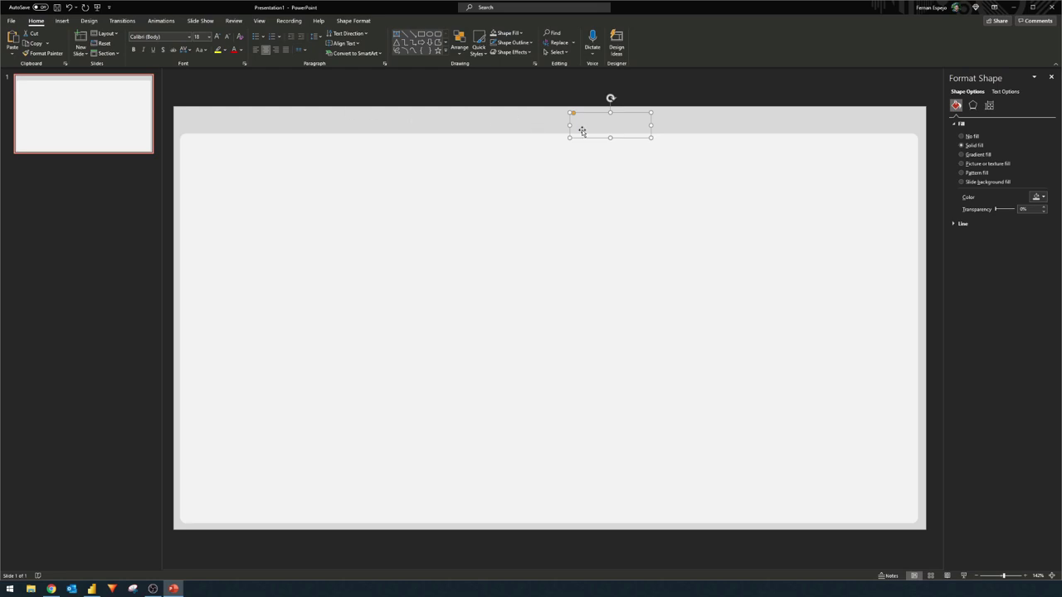
Fill the leftmost tab white to match the panel.
click(461, 121)
click(590, 130)
click(552, 127)
click(605, 124)
click(508, 33)
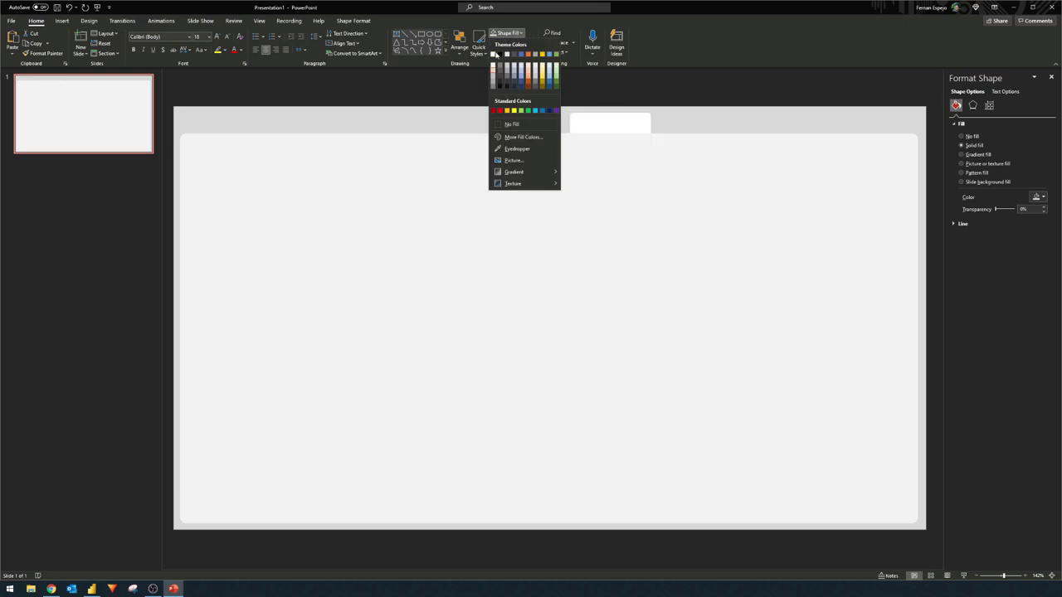
click(492, 70)
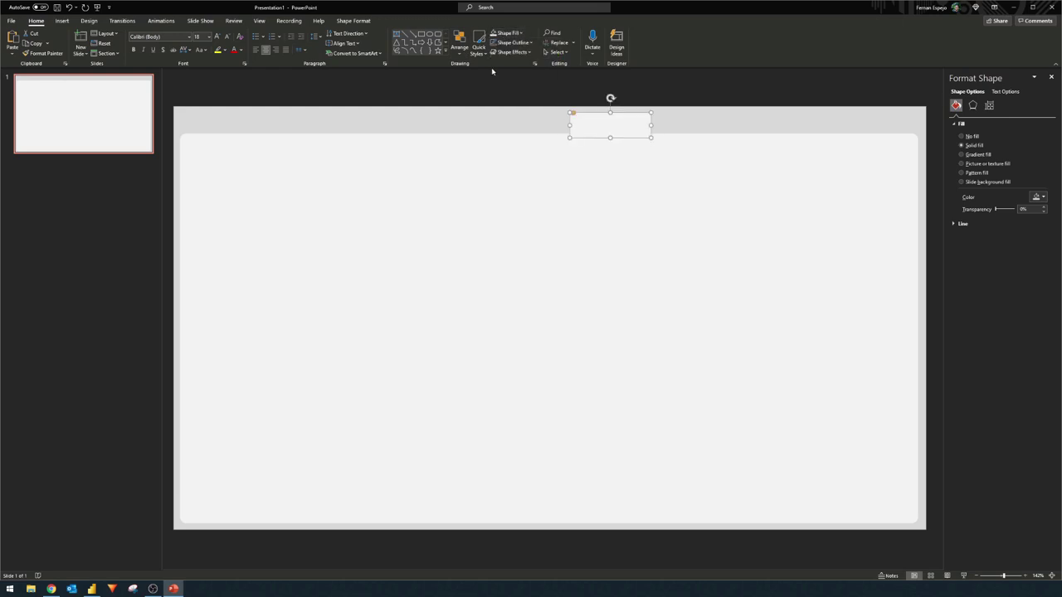
click(455, 129)
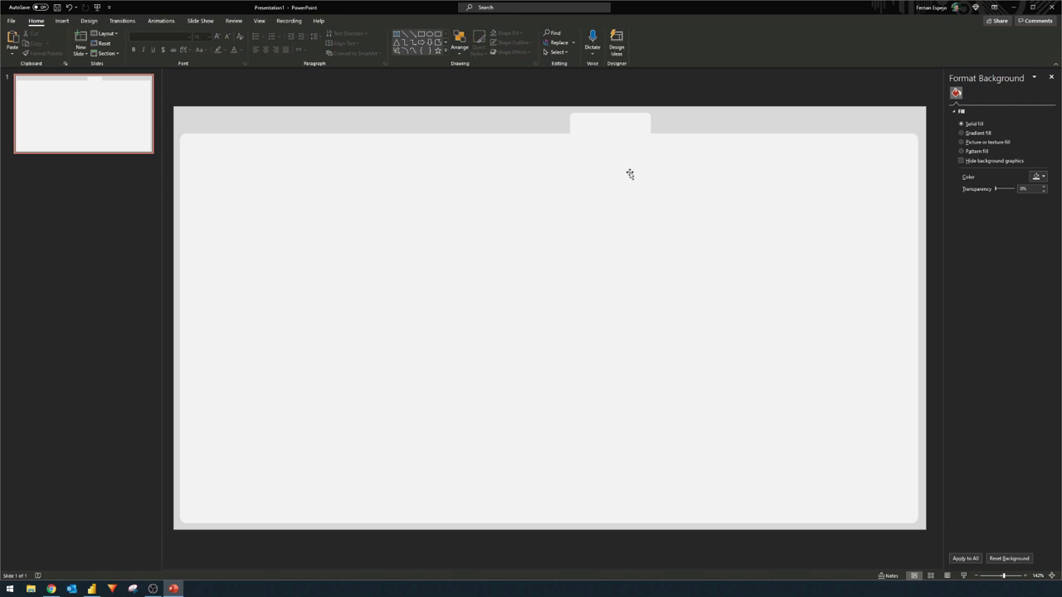
Duplicate the grey rectangle beside the white tab to the right with Ctrl+D.
click(692, 124)
key(ctrl+d)
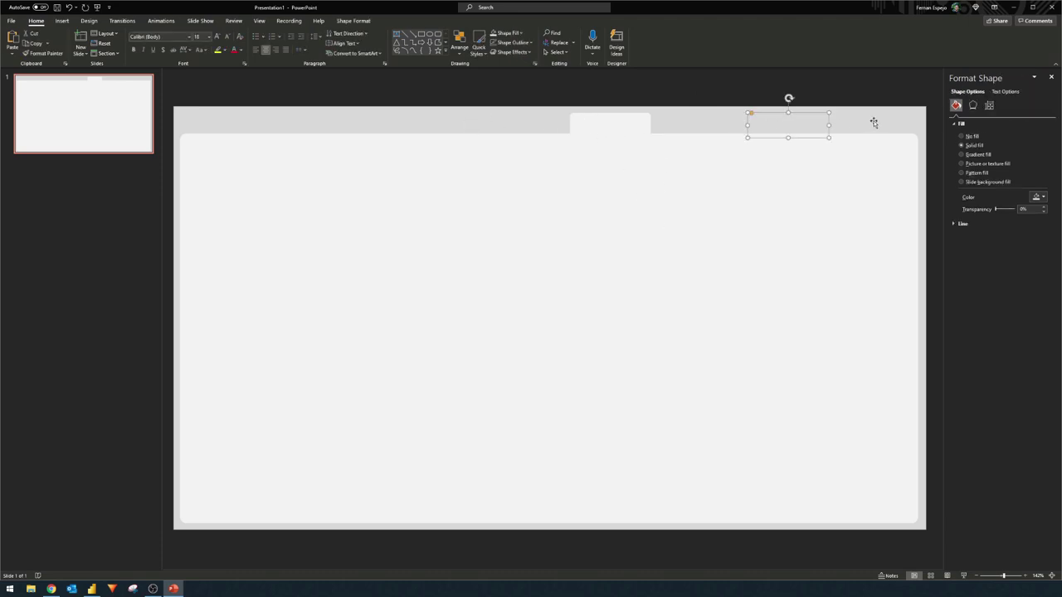
key(ctrl+d)
key(ctrl+z)
click(712, 123)
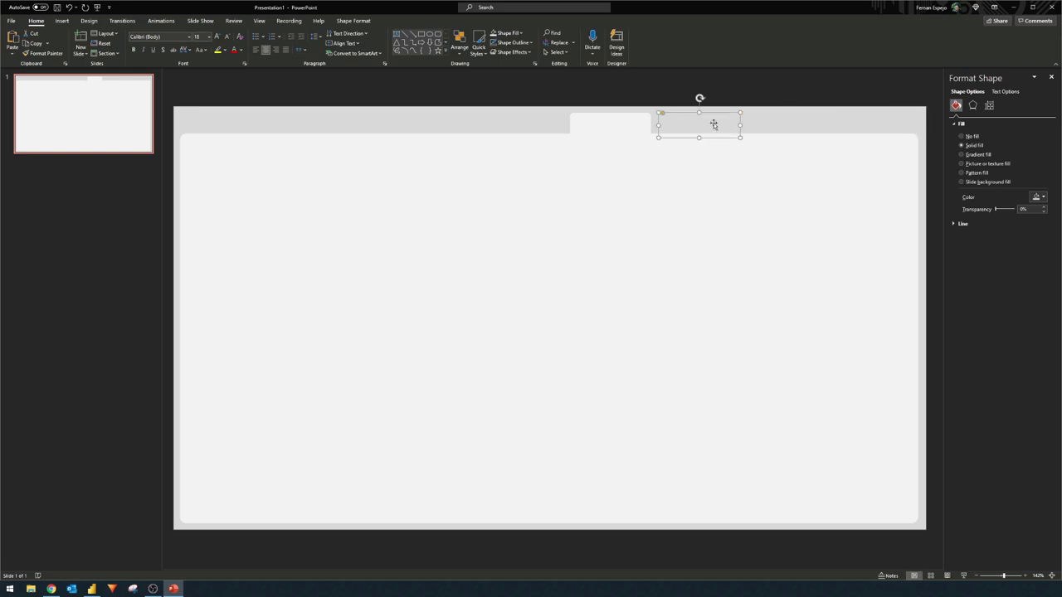
click(547, 116)
click(62, 20)
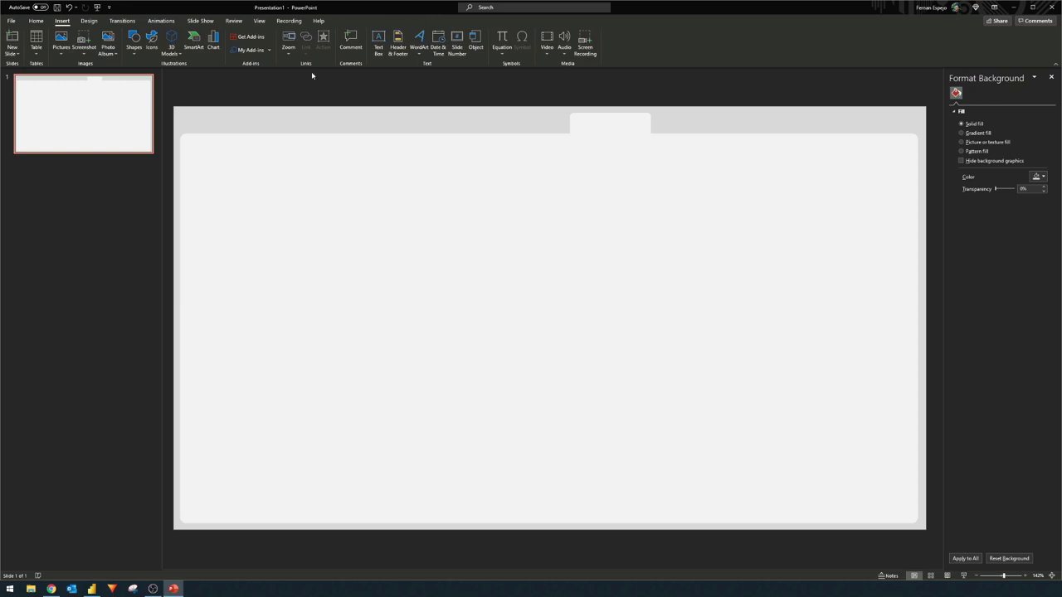
Insert a bar-chart icon from the icon library and place it on the white tab.
click(151, 42)
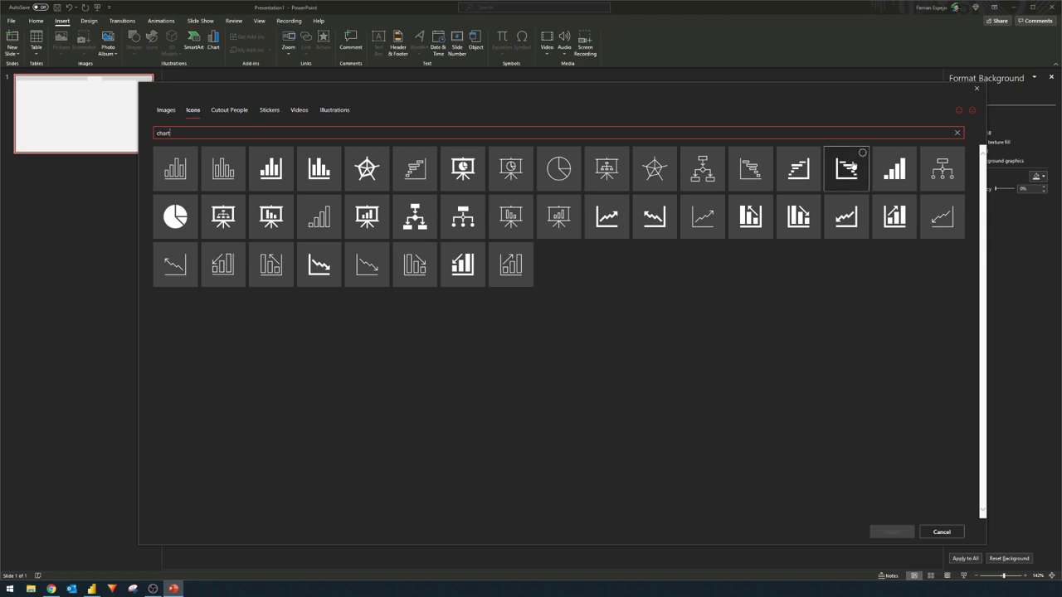
click(302, 186)
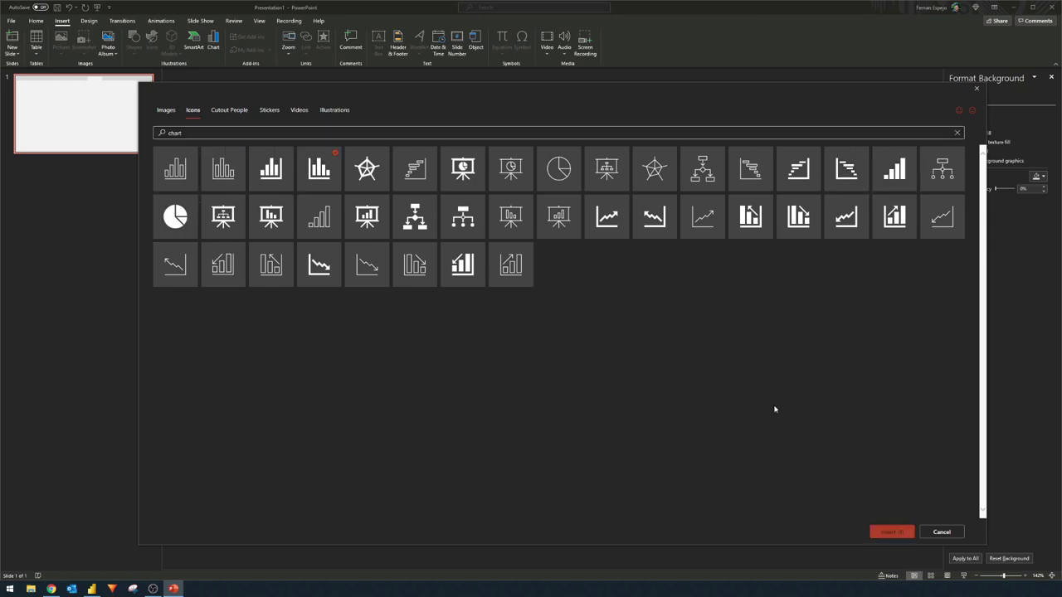
click(892, 532)
drag(570, 315, 595, 132)
Add a 12-pt 'Trends' text box beside the bar-chart icon.
click(35, 20)
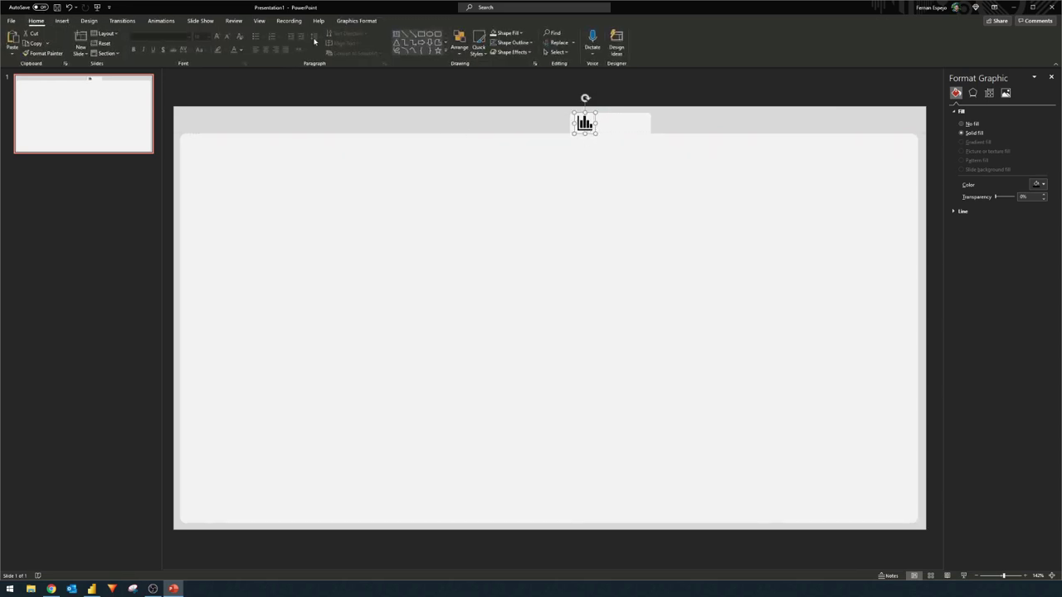
click(62, 21)
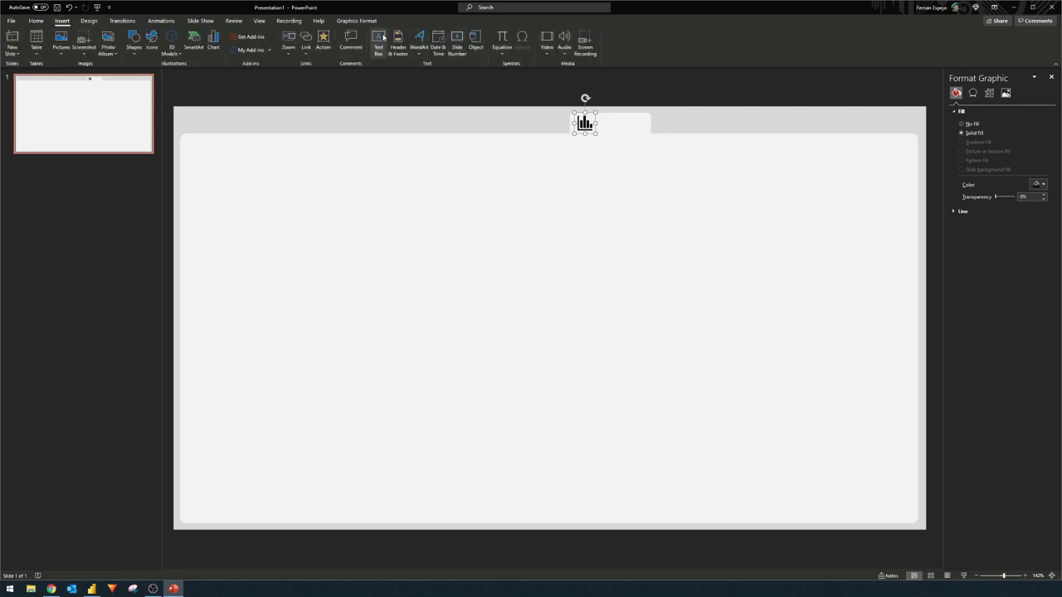
click(378, 39)
drag(599, 113, 646, 135)
text(Dailtt)
key(BackSpace)
key(BackSpace)
key(BackSpace)
key(BackSpace)
key(BackSpace)
key(BackSpace)
key(BackSpace)
text(Trends)
key(ctrl+a)
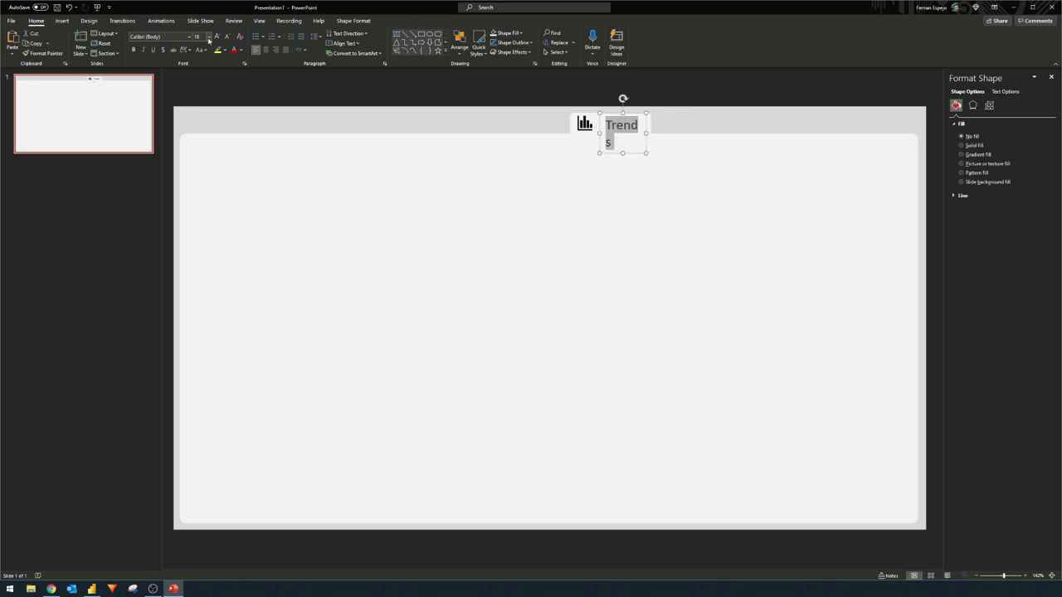
click(208, 39)
click(200, 123)
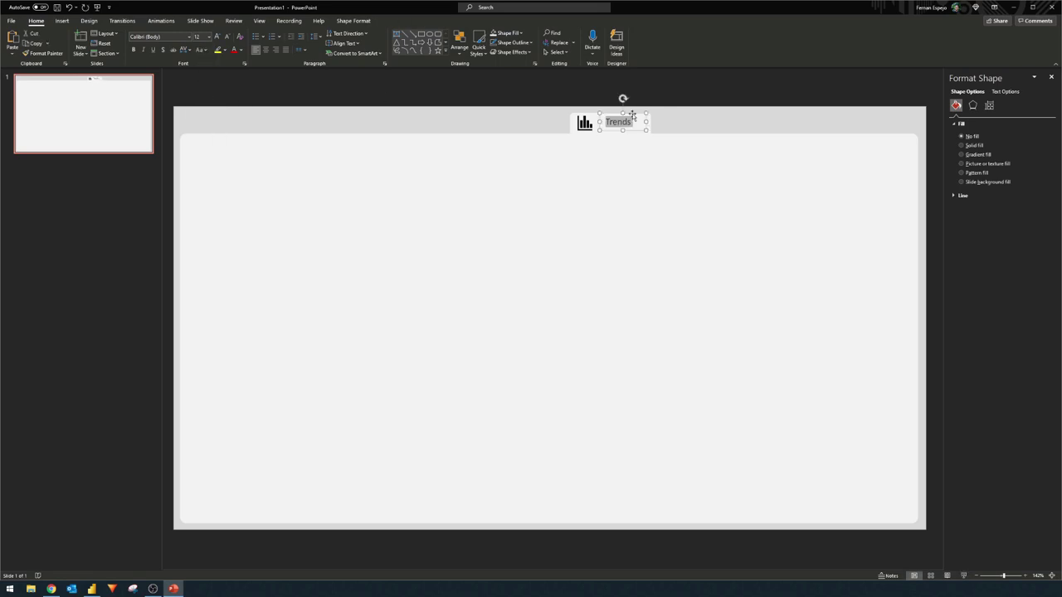
drag(632, 115, 592, 122)
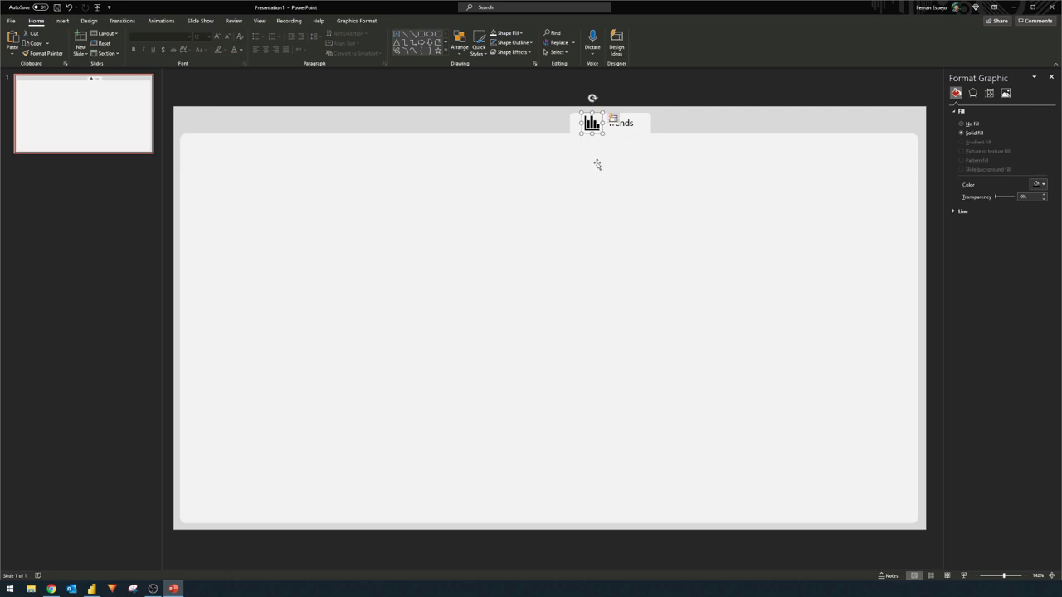
Change the Trends label's font to Anton.
click(633, 124)
double_click(630, 124)
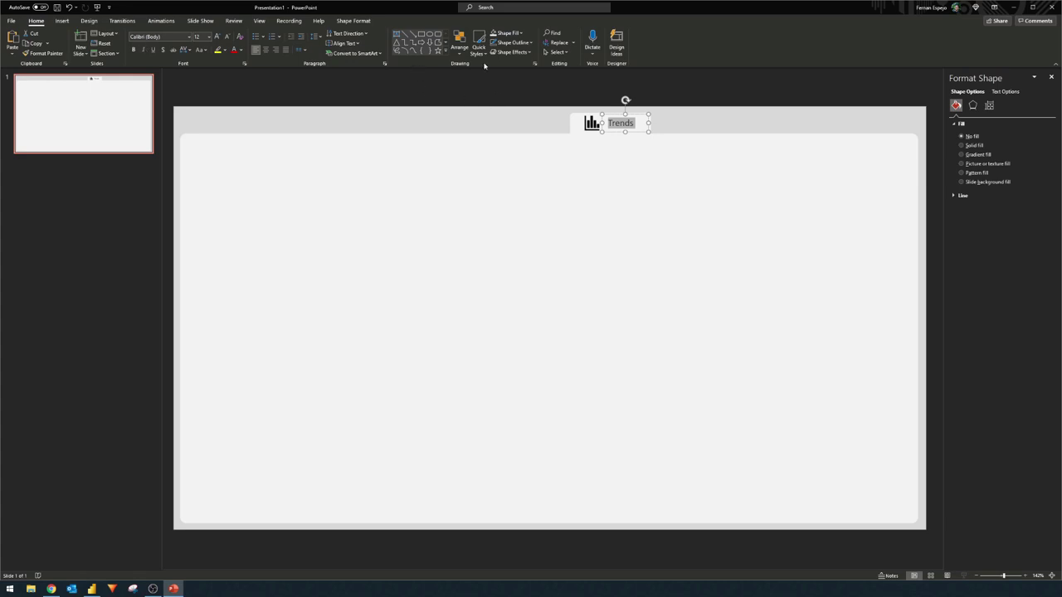
click(209, 36)
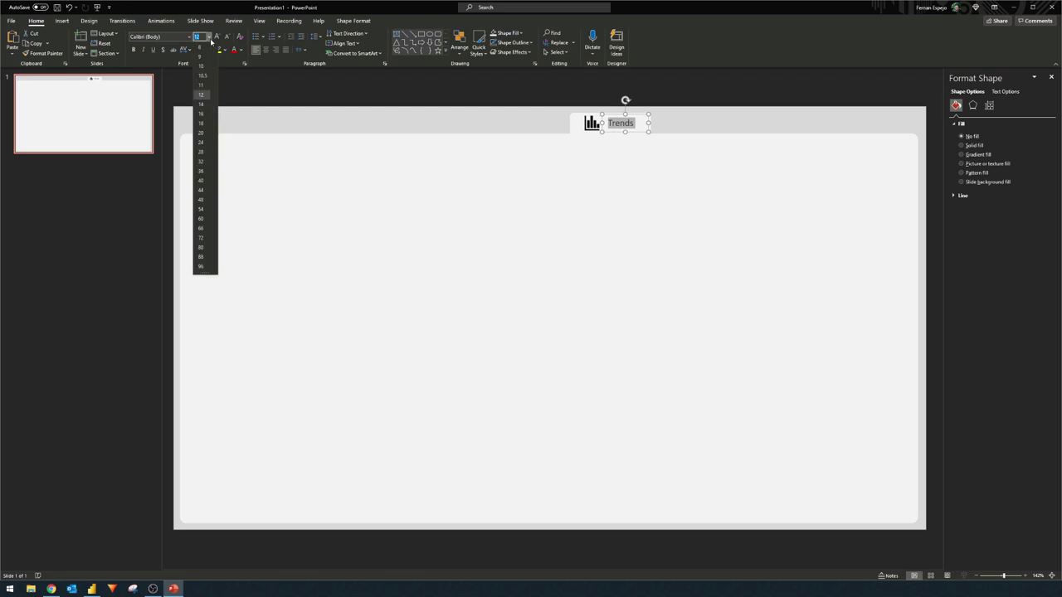
click(210, 39)
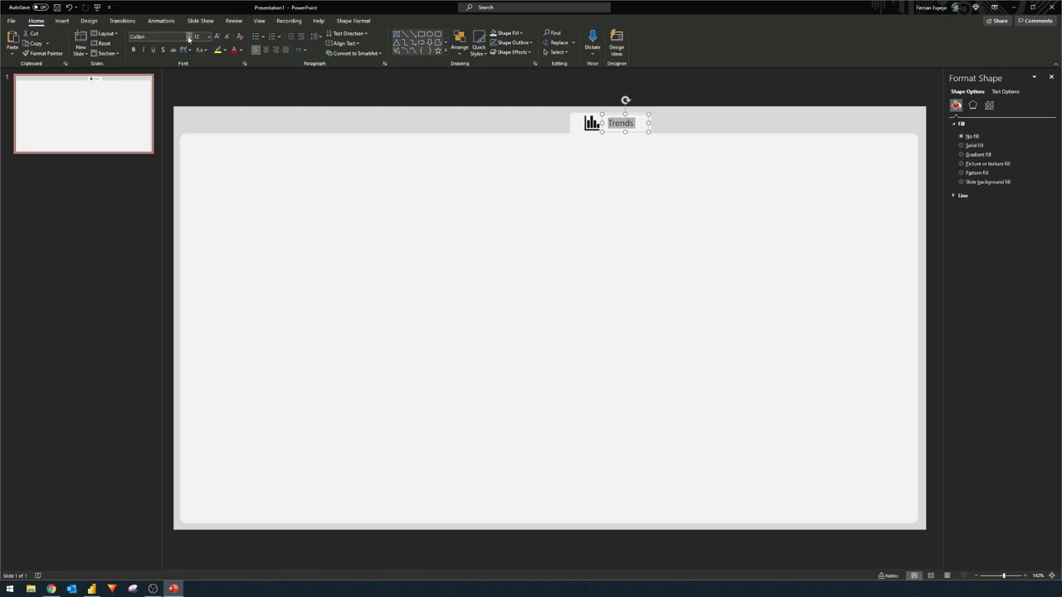
click(189, 37)
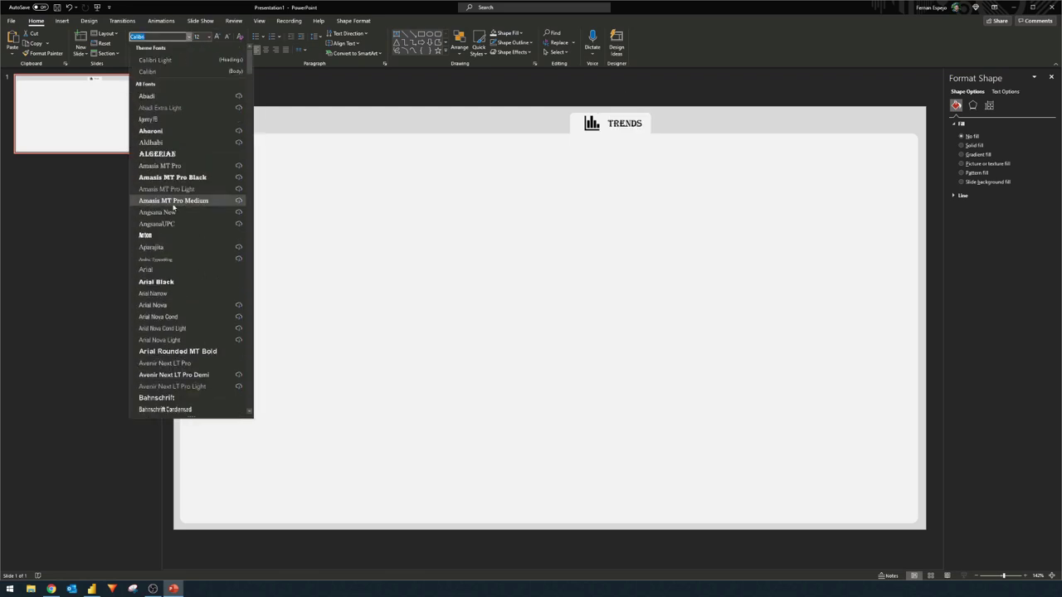
click(228, 234)
click(560, 151)
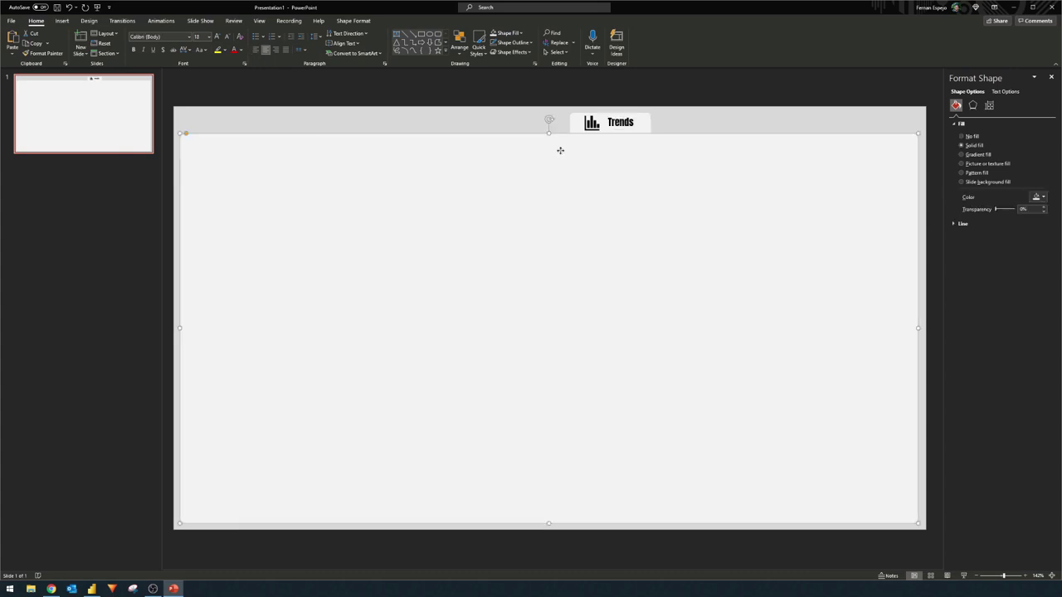
click(495, 125)
click(627, 123)
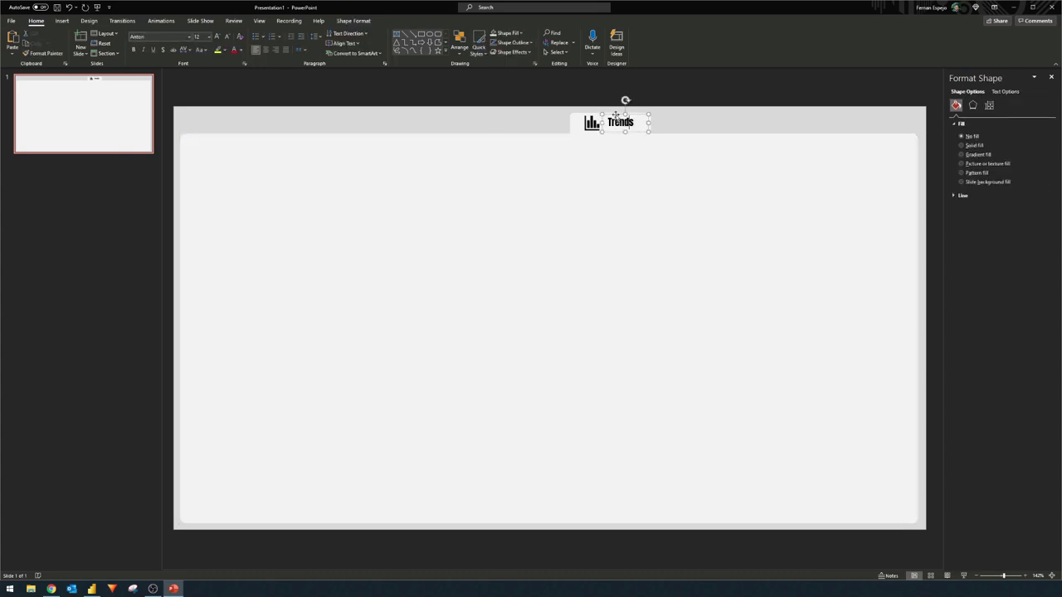
click(592, 122)
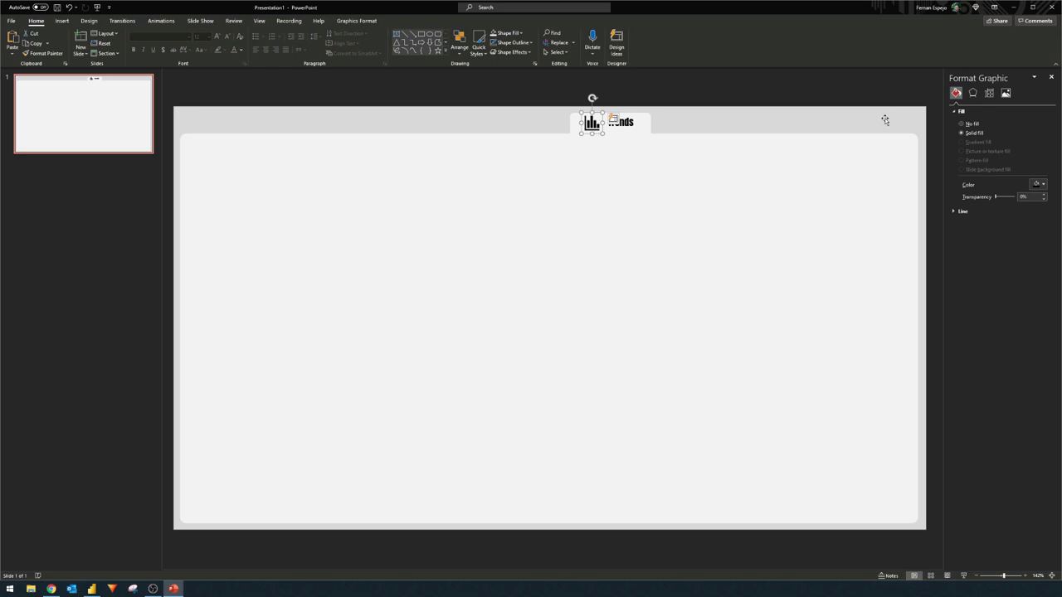
click(593, 174)
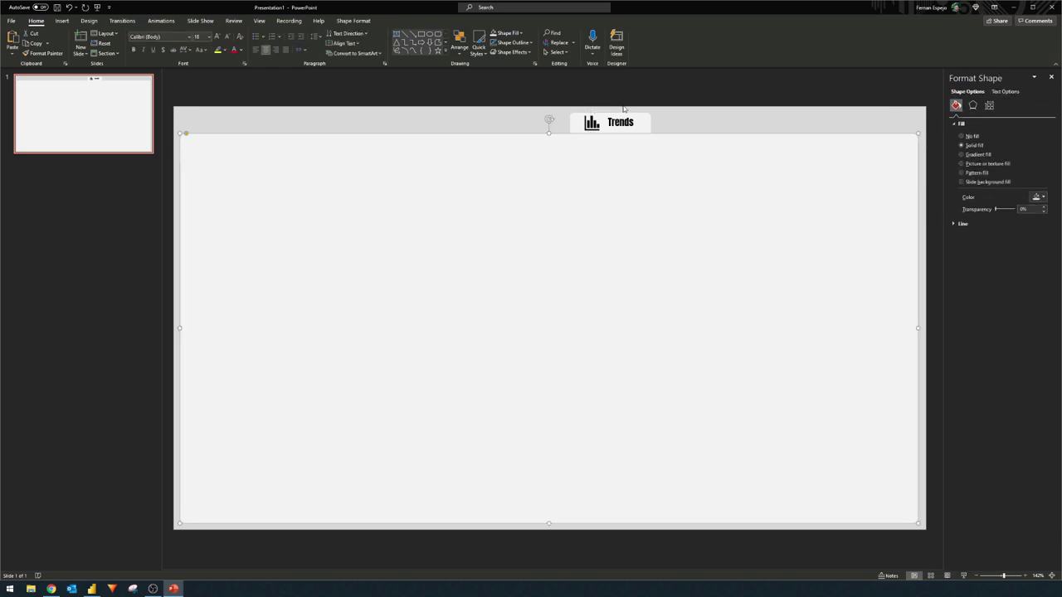
Duplicate the first slide to create slide 2.
click(591, 108)
click(142, 125)
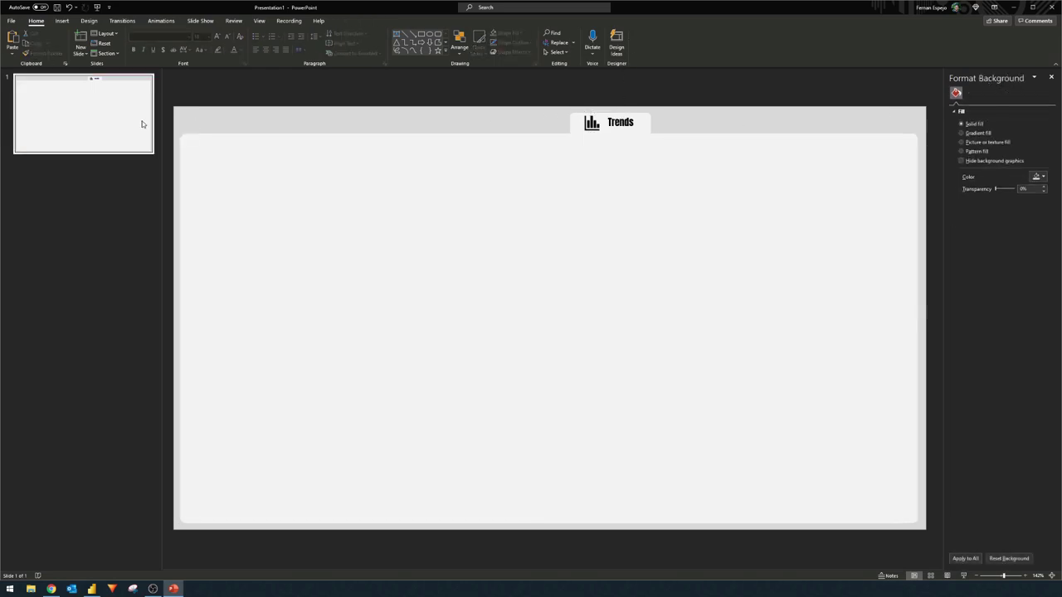
right_click(142, 122)
click(173, 189)
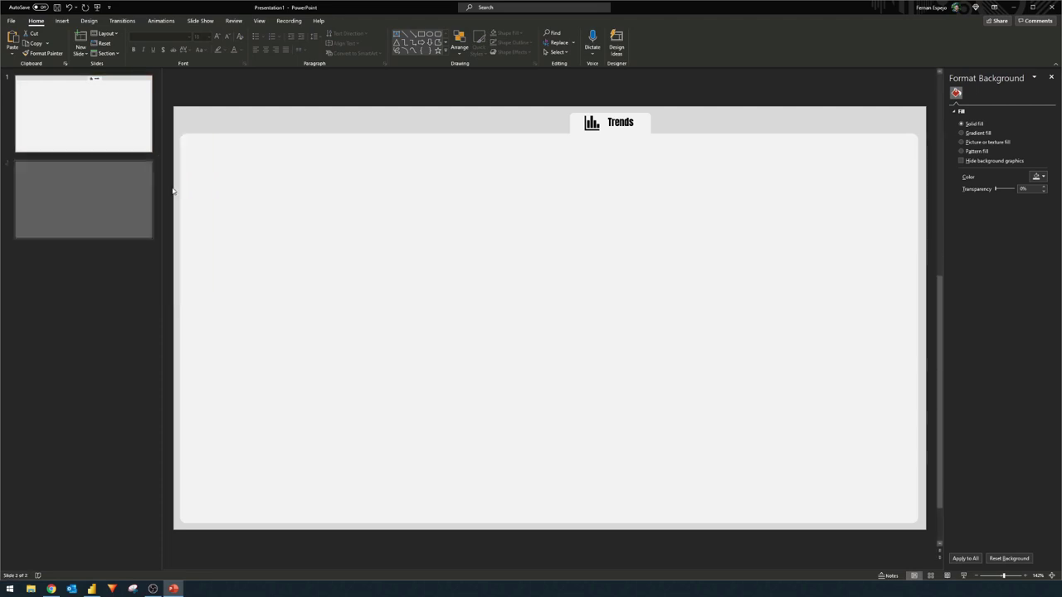
click(115, 199)
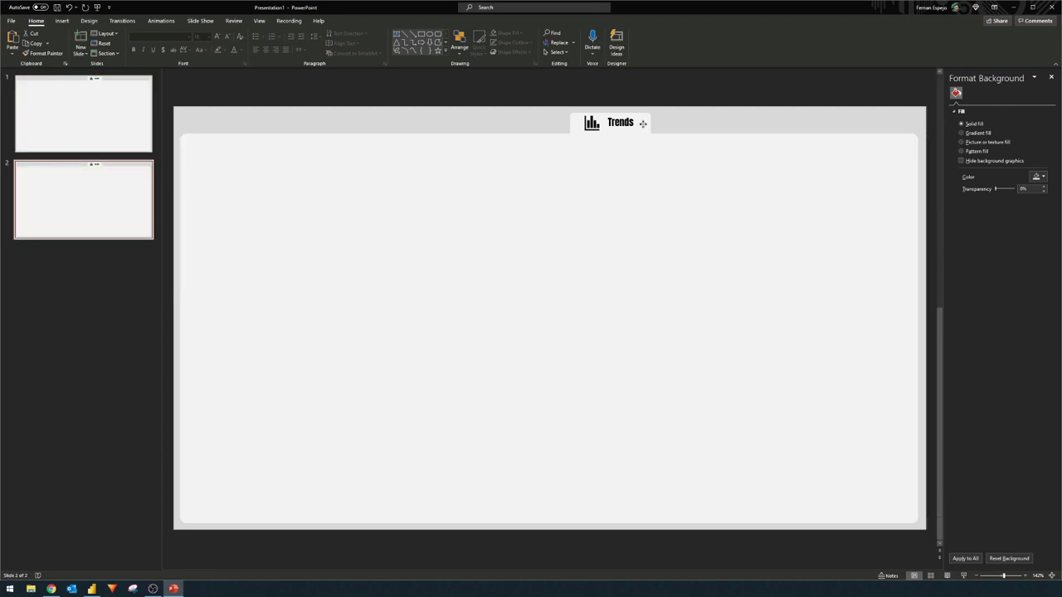
On slide 2, fill the Trends group and the box to its right with light theme colours.
click(639, 123)
click(572, 130)
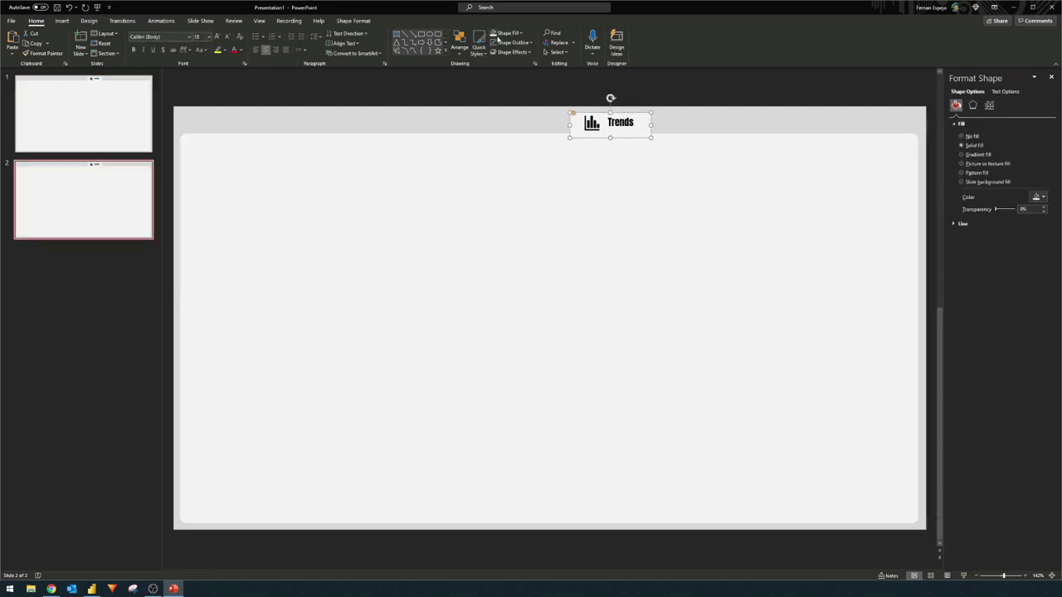
click(495, 33)
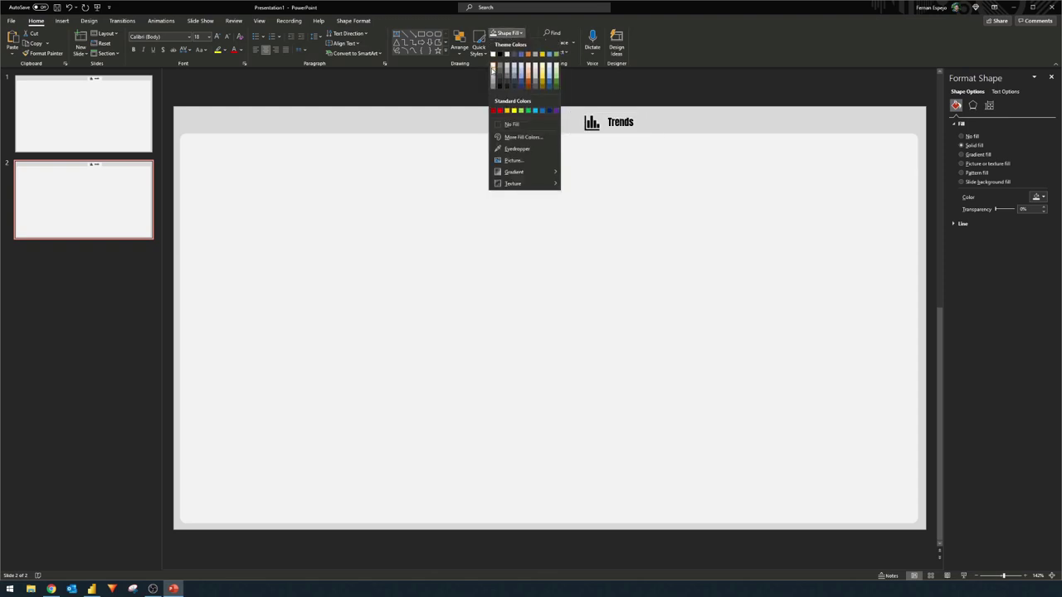
click(493, 70)
click(679, 130)
click(496, 34)
click(492, 66)
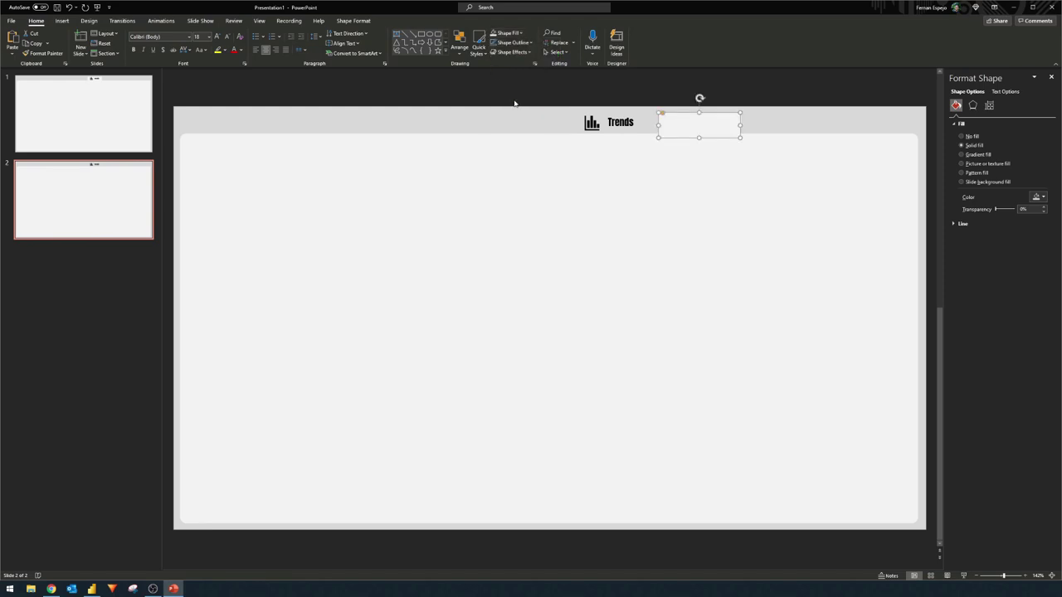
click(723, 94)
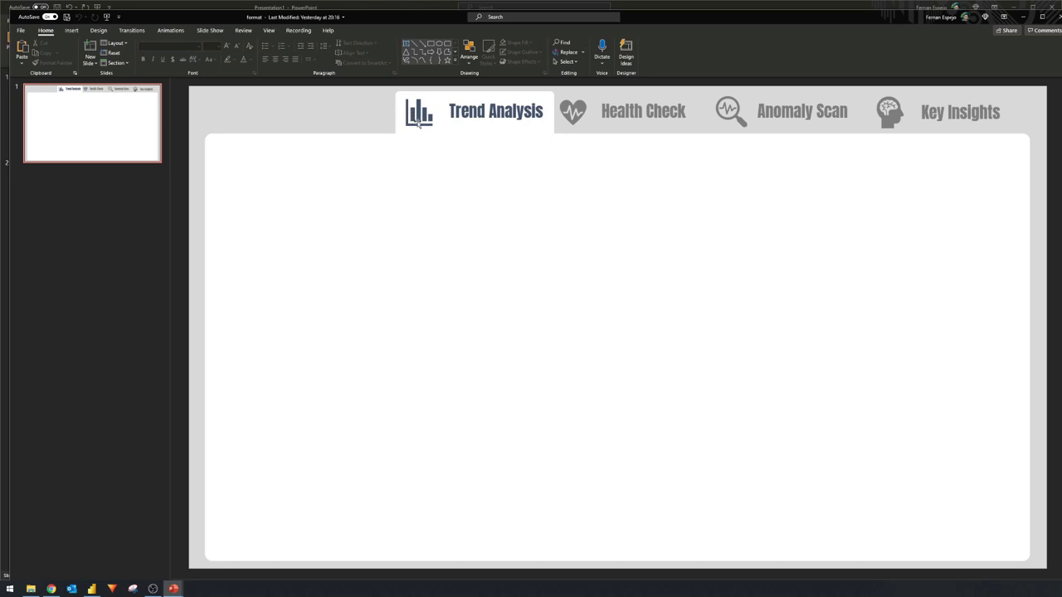
click(275, 185)
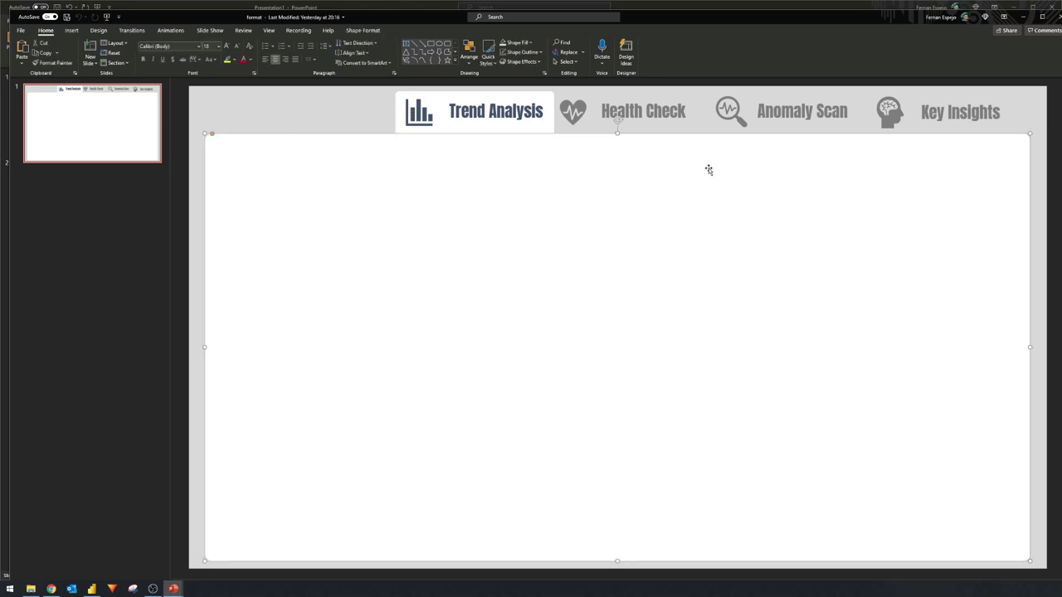
click(744, 112)
click(889, 113)
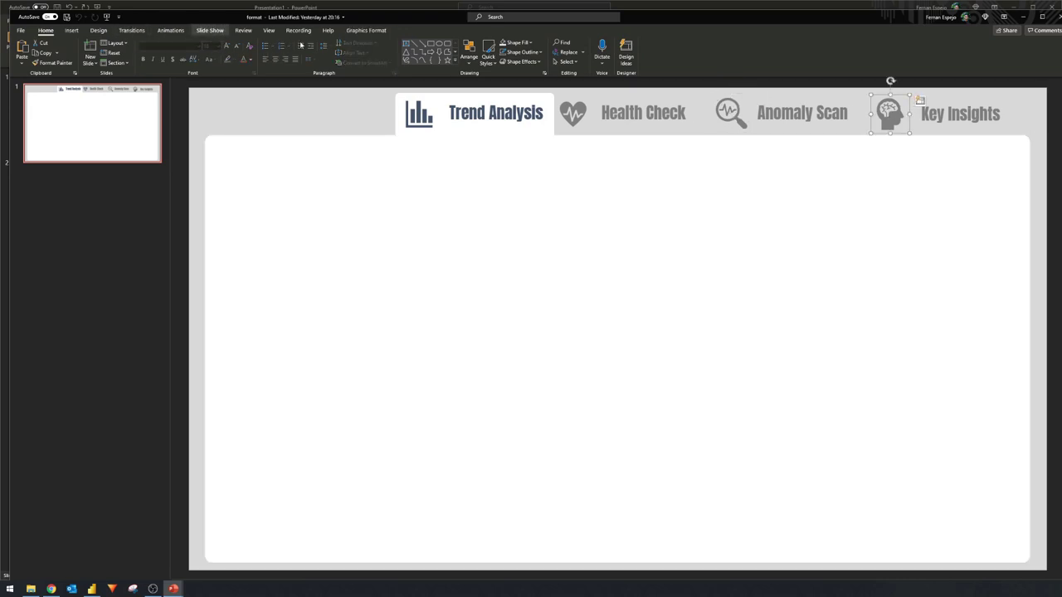
click(728, 113)
click(818, 100)
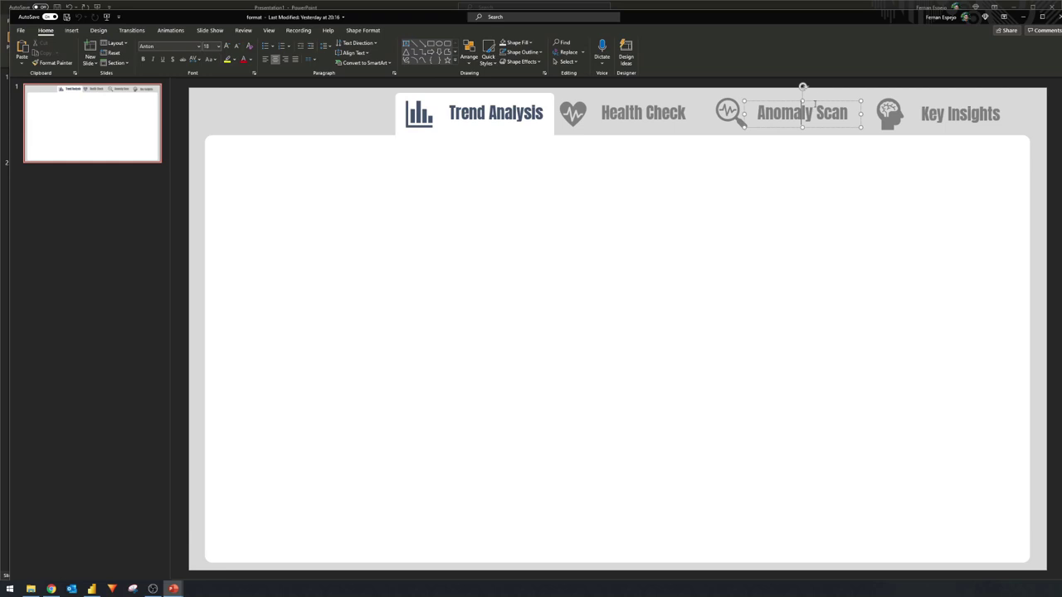
click(617, 113)
click(308, 113)
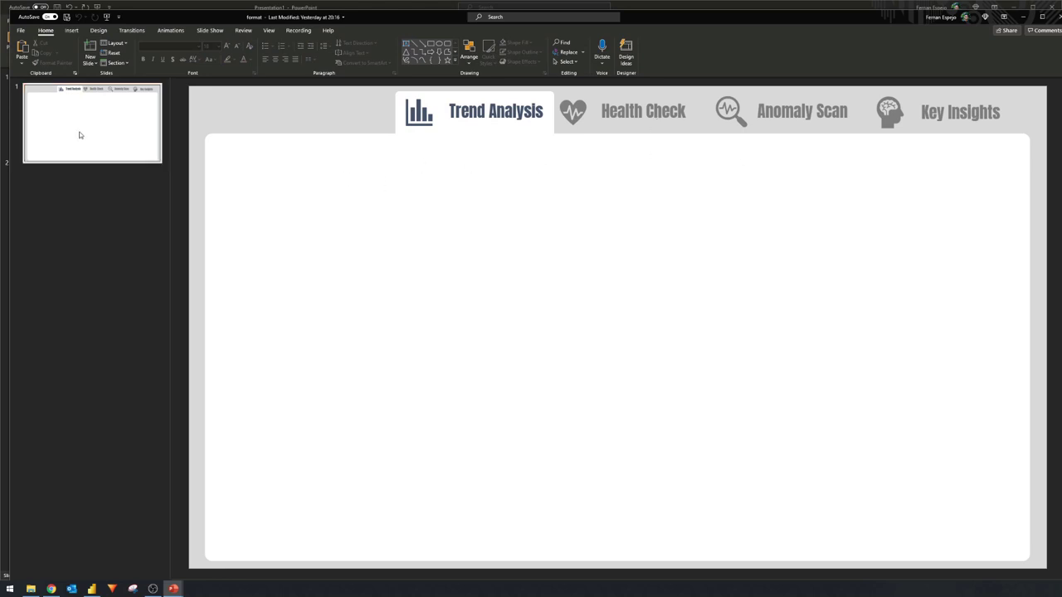
Duplicate slide 1 three times to create slides 2, 3 and 4.
right_click(117, 135)
click(146, 199)
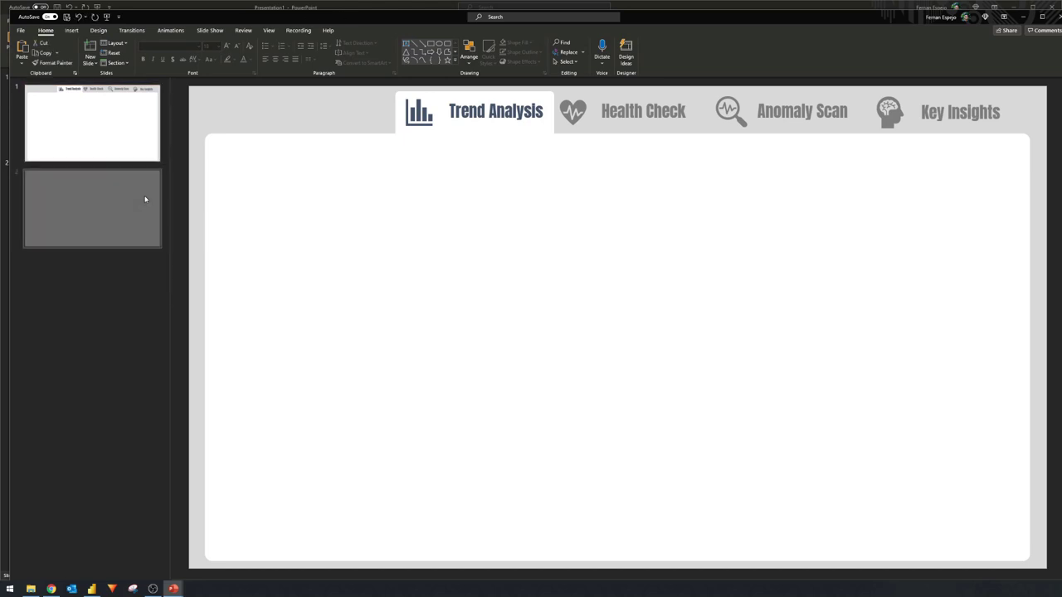
right_click(122, 208)
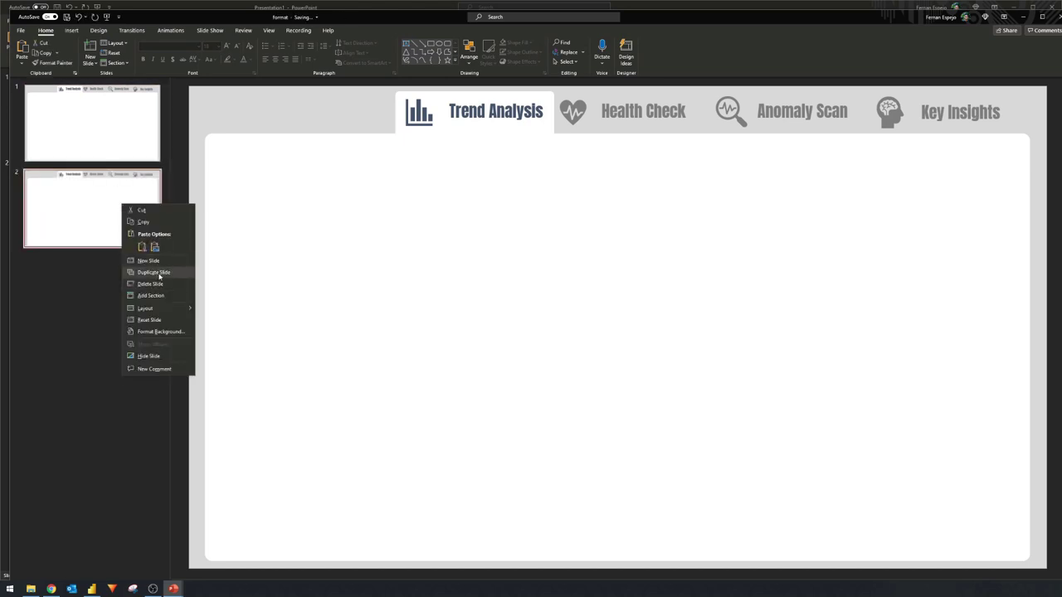
click(148, 275)
right_click(117, 289)
click(149, 356)
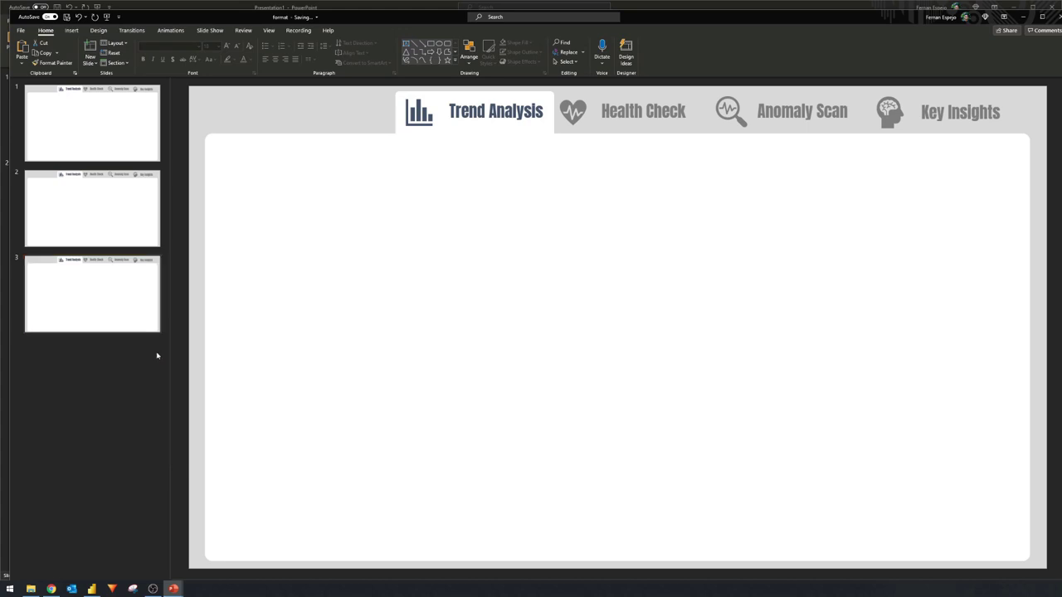
On slide 2, recolour the Trend Analysis label and icon grey so that tab looks inactive.
click(83, 135)
click(98, 236)
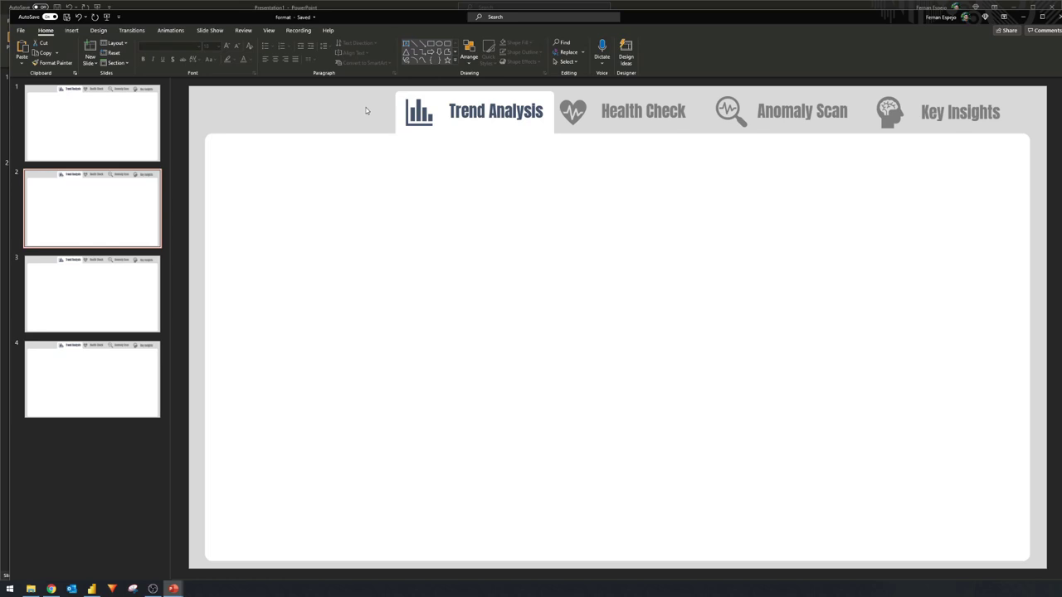
triple_click(496, 112)
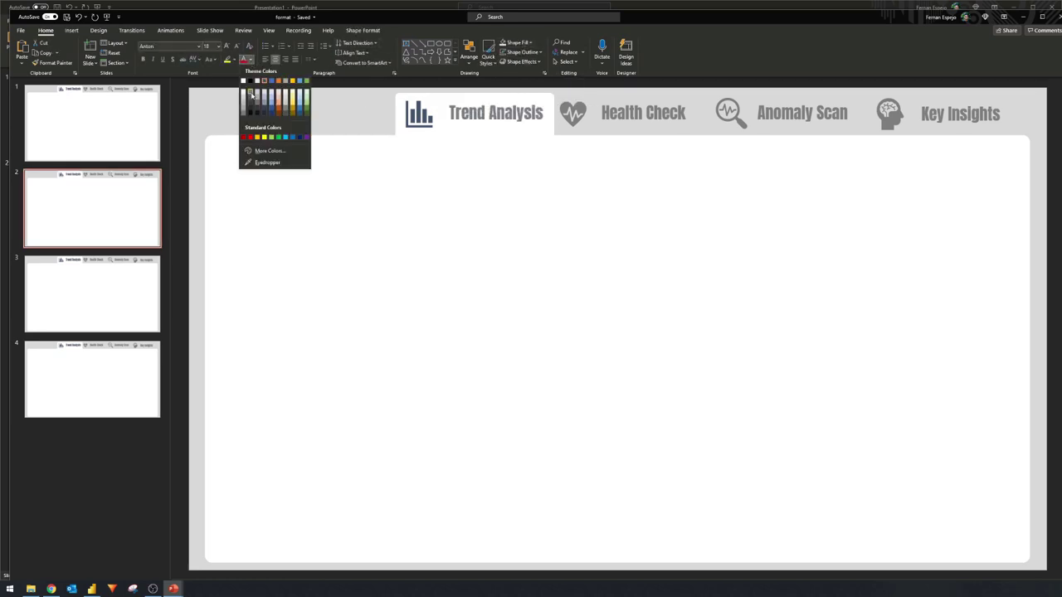
click(418, 112)
click(529, 43)
click(502, 63)
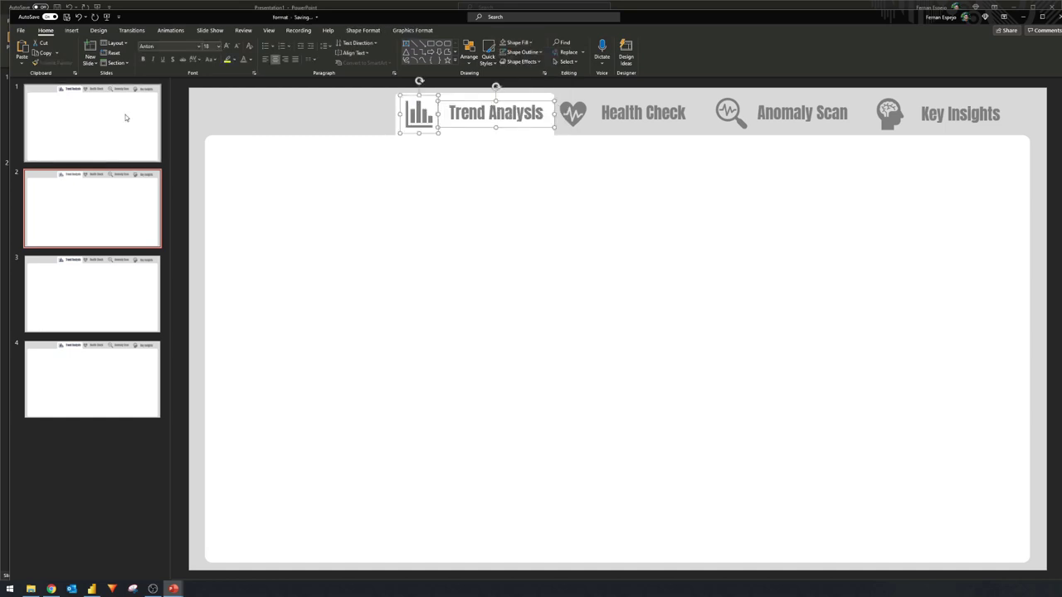
click(92, 295)
Copy the inactive Trend Analysis tab onto slides 3 and 4 with the banner's grey fill.
click(92, 379)
click(420, 119)
key(ctrl+c)
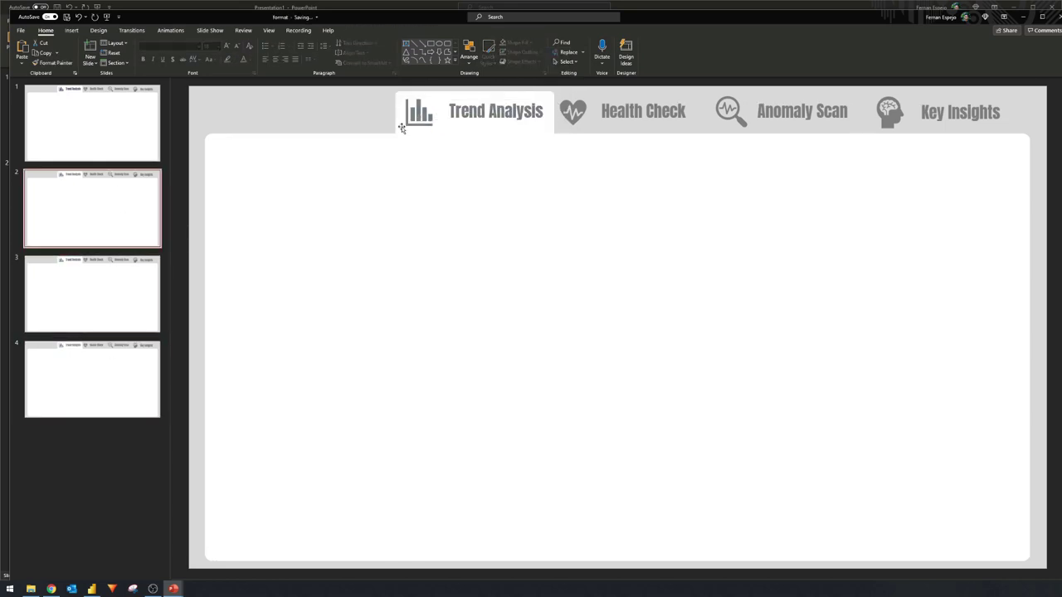
click(91, 295)
key(ctrl+v)
click(528, 43)
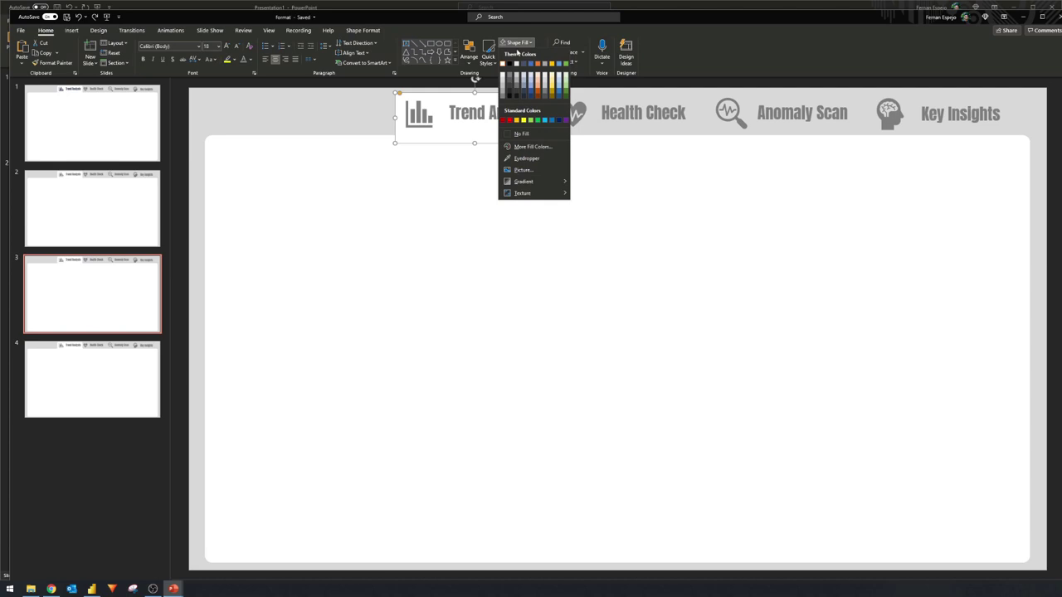
click(518, 82)
key(Page_Down)
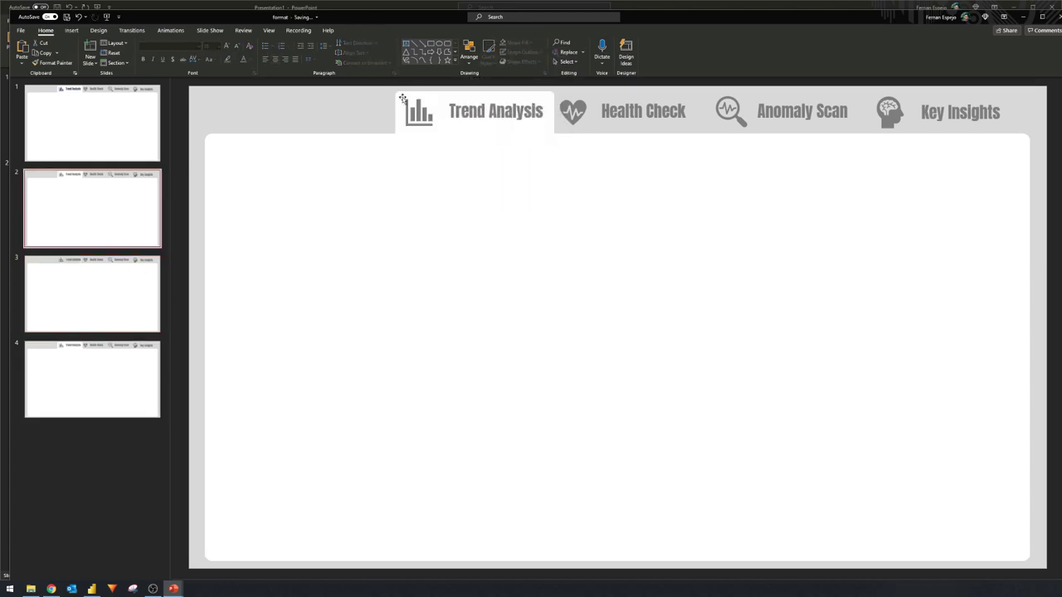
click(419, 118)
click(516, 42)
Make Health Check, Anomaly Scan and Key Insights white on slides 2, 3 and 4.
click(78, 296)
key(Page_Down)
click(91, 208)
click(516, 42)
click(506, 81)
click(105, 308)
key(Page_Down)
key(F4)
click(91, 208)
key(Page_Down)
key(Page_Down)
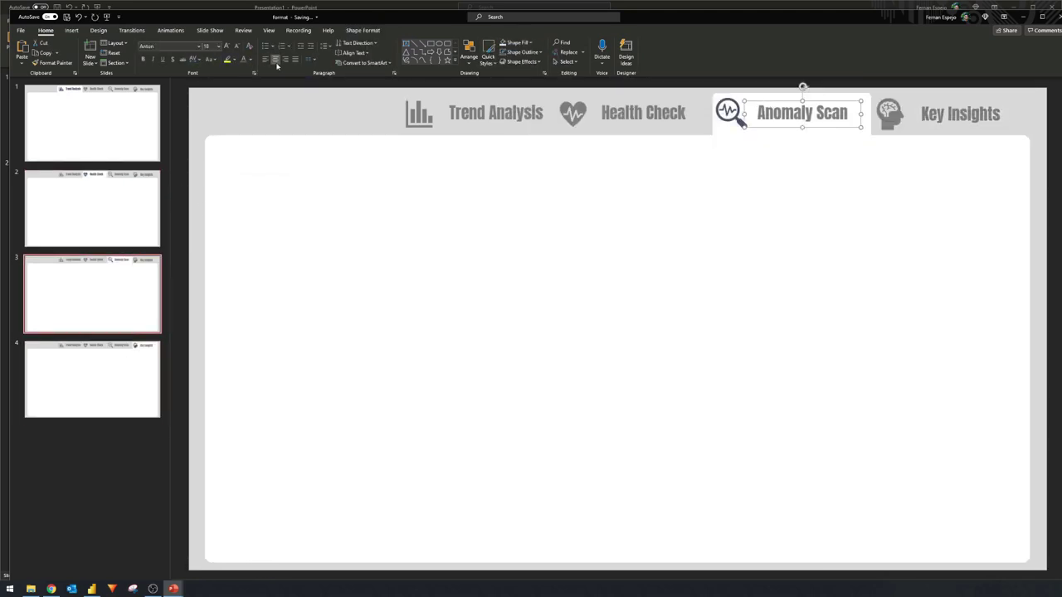
Review slides 1–4 for their Trend Analysis, Health Check, Anomaly Scan and Key Insights tabs, ending on slide 3.
key(Home)
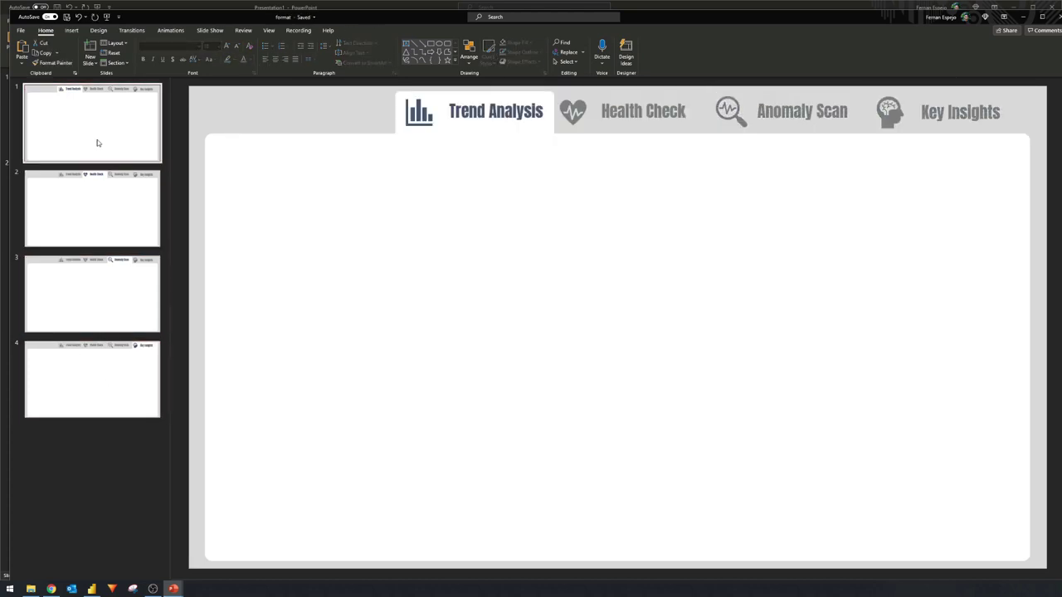
click(105, 191)
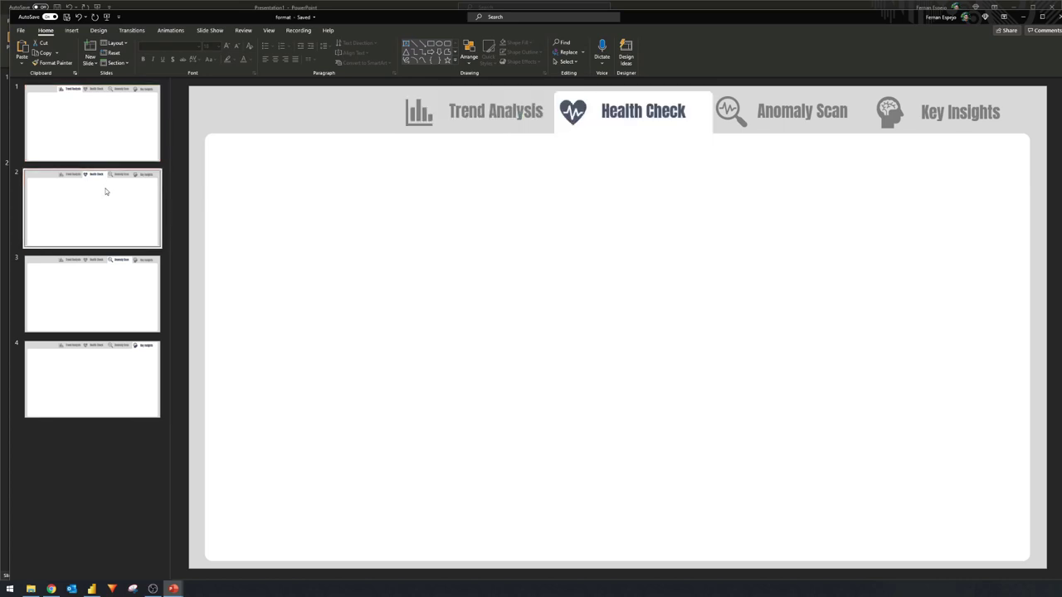
click(111, 287)
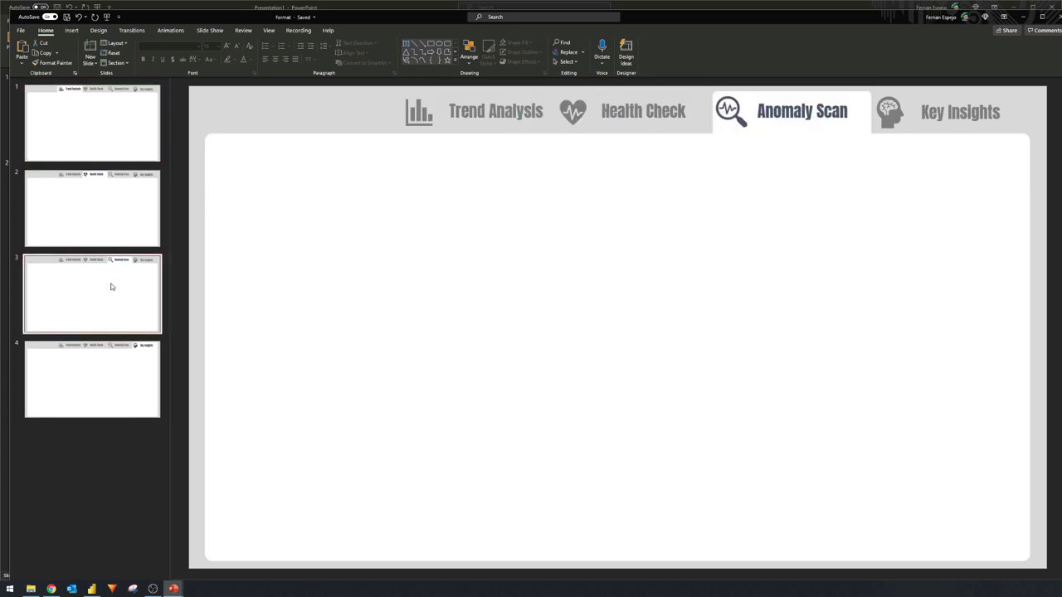
click(107, 365)
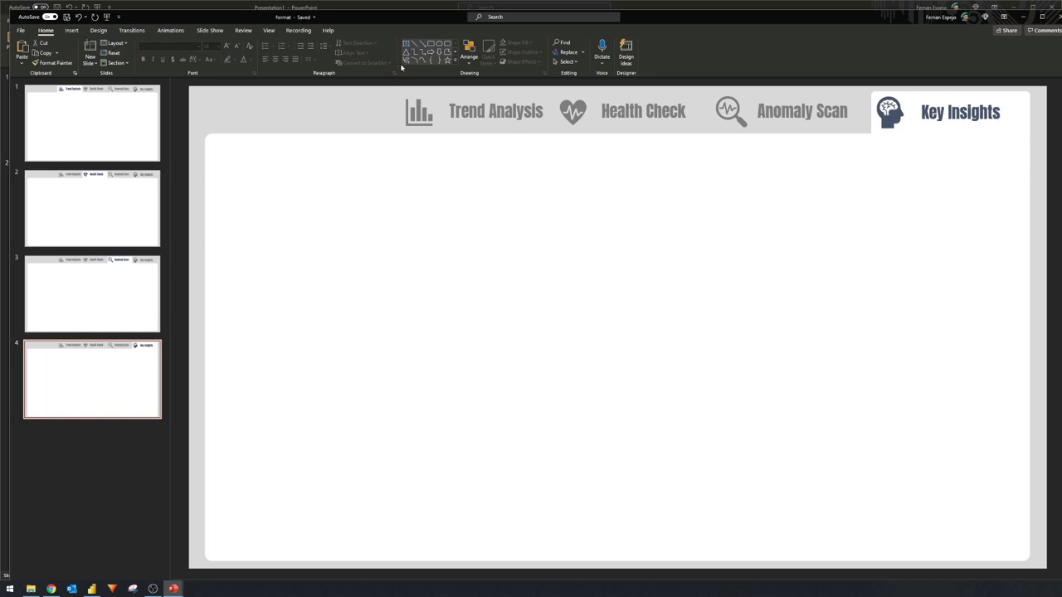
click(75, 323)
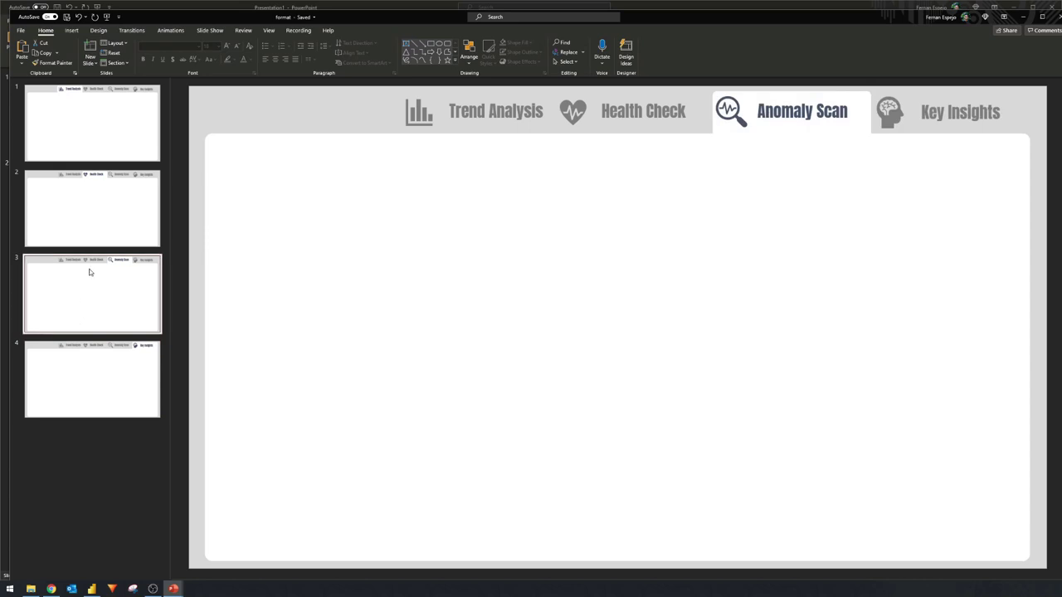
Export all four slides as PNG images to a Desktop folder and open it in File Explorer.
click(100, 182)
click(100, 119)
click(20, 30)
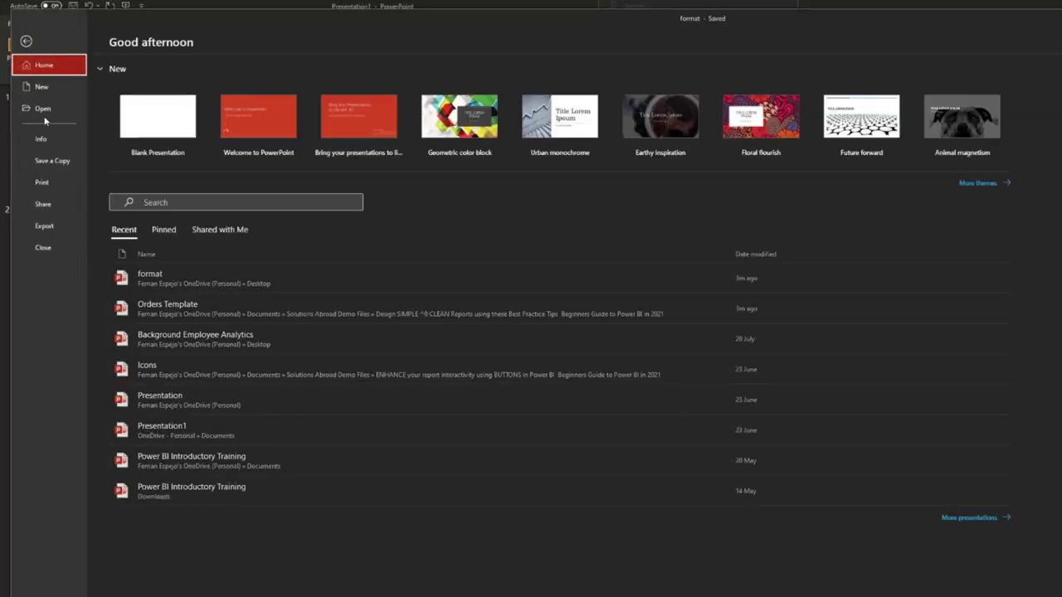
click(53, 160)
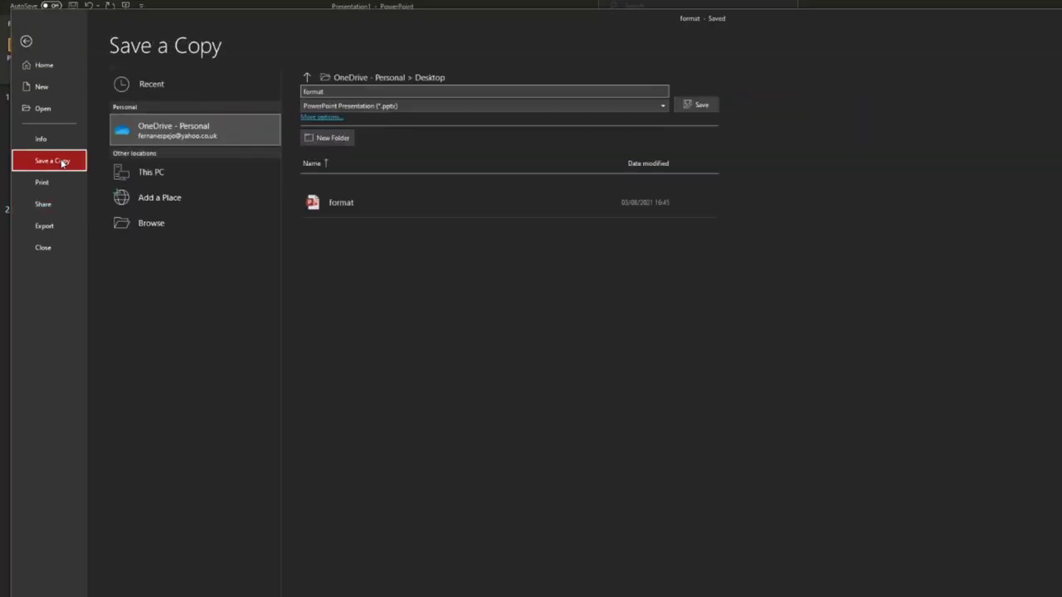
click(180, 230)
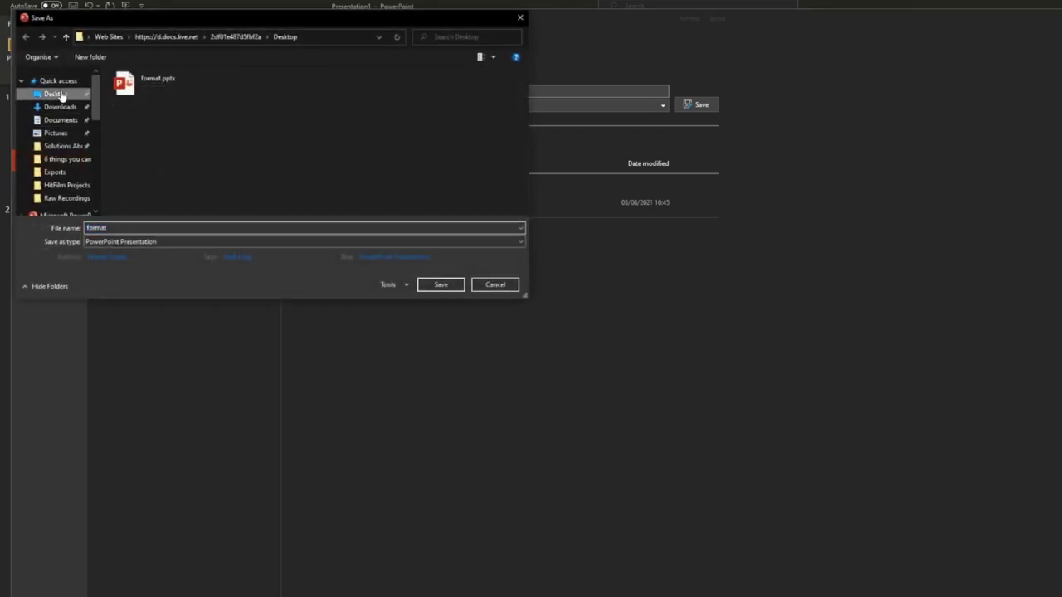
click(56, 94)
double_click(134, 226)
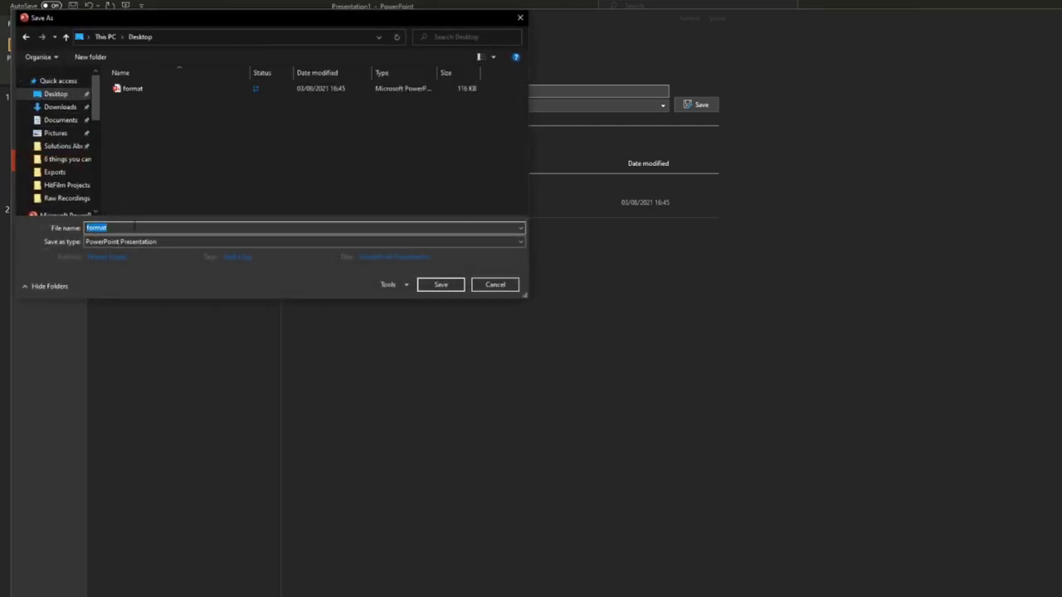
text(l)
click(117, 242)
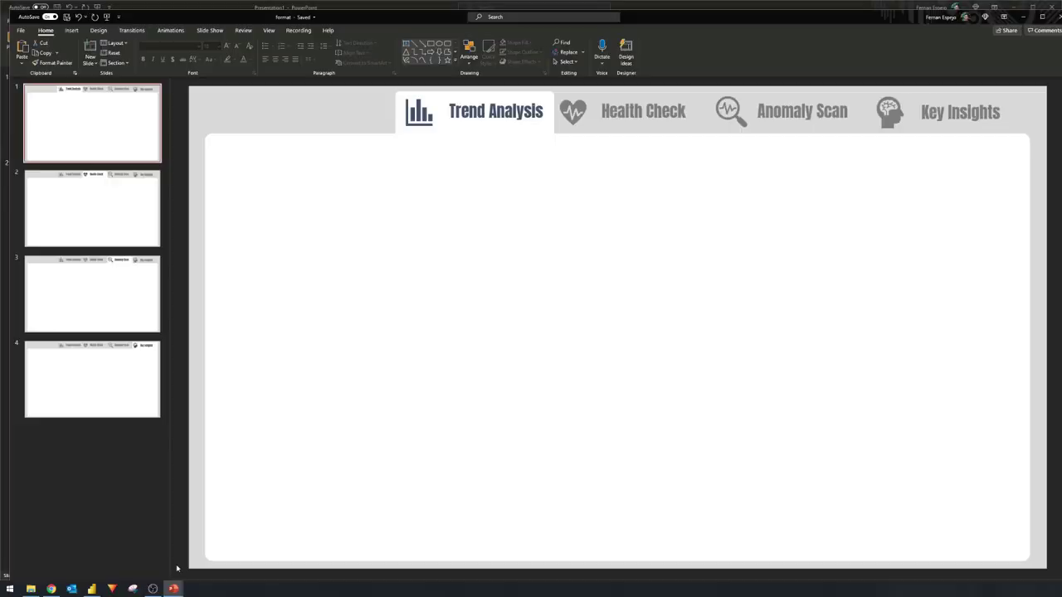
click(30, 589)
double_click(674, 311)
Open Slide1.PNG in Photos and step through Slide2 and Slide3 to Slide4.PNG.
double_click(674, 316)
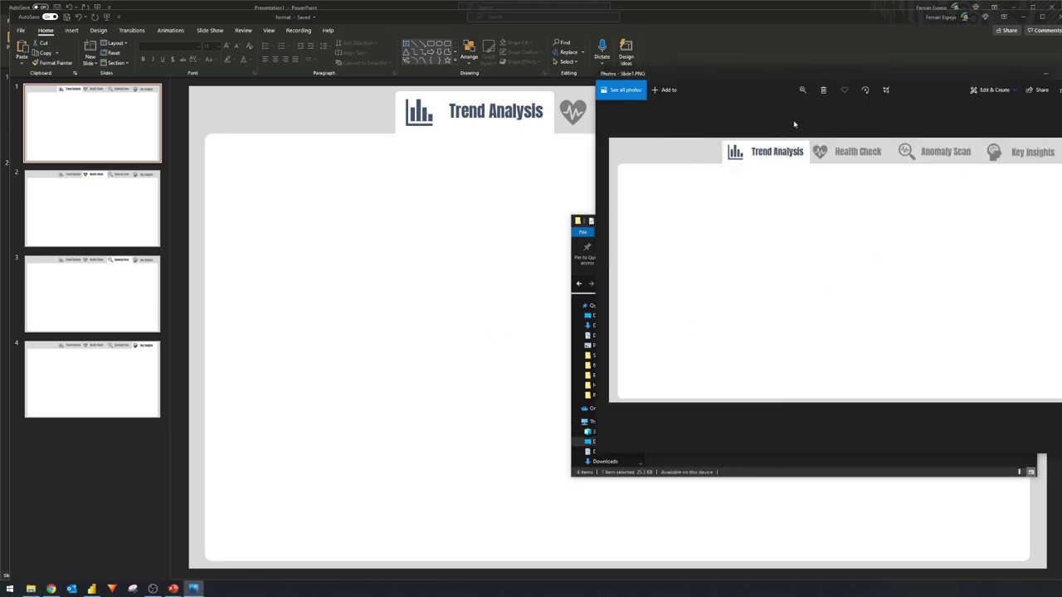
click(1059, 297)
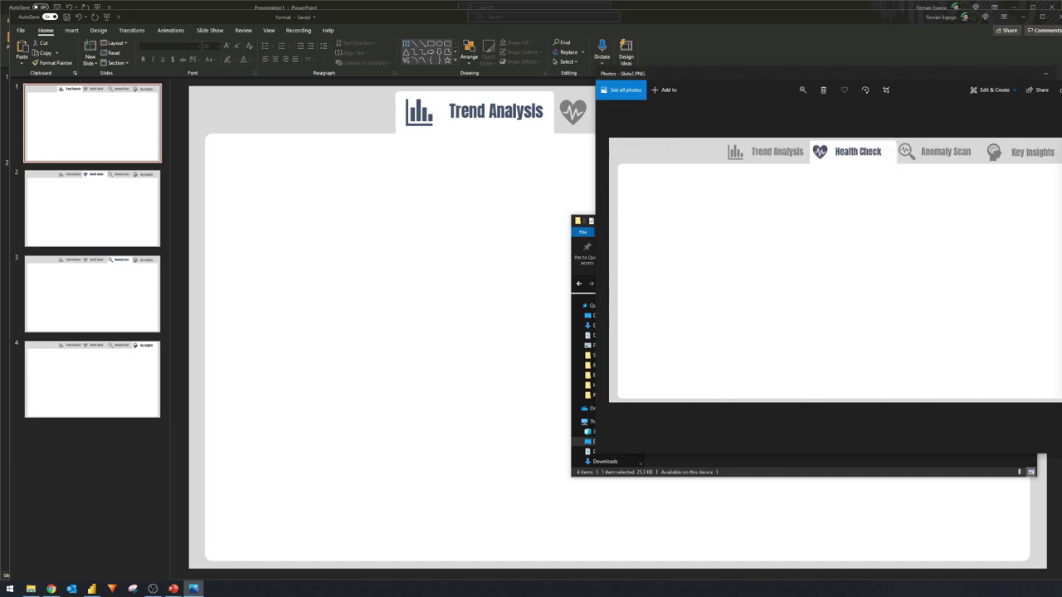
click(1060, 297)
click(1060, 297)
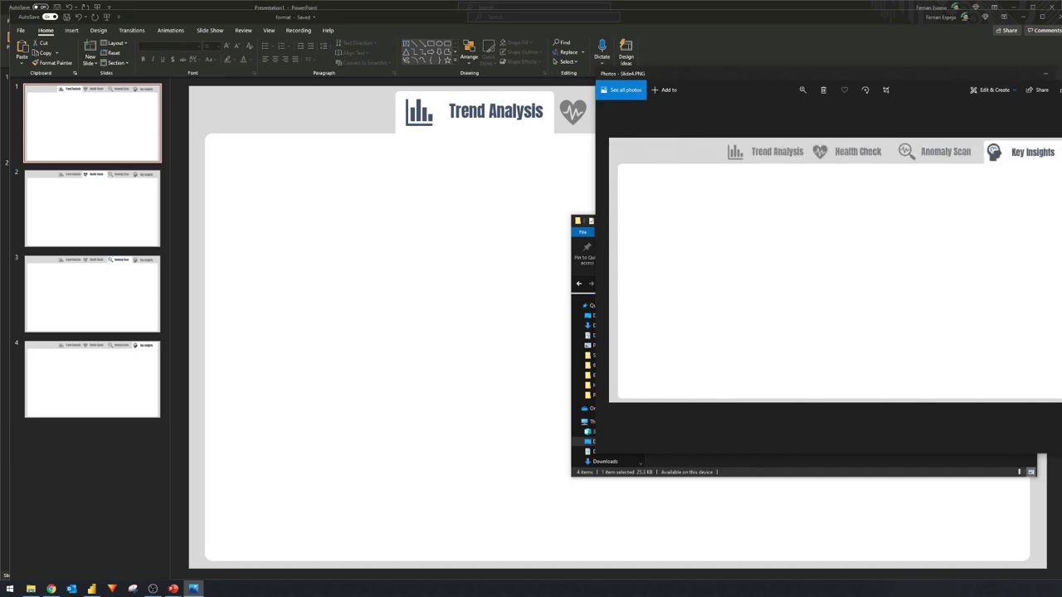
mouse_move(91, 588)
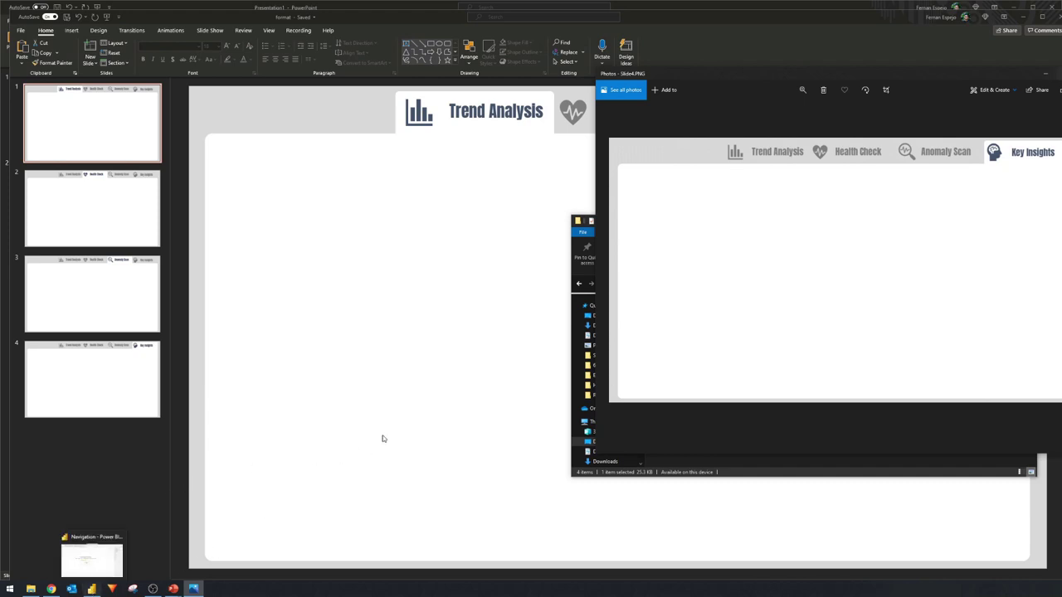
Set Slide1.PNG as Page 1's background image at 0% transparency.
click(92, 587)
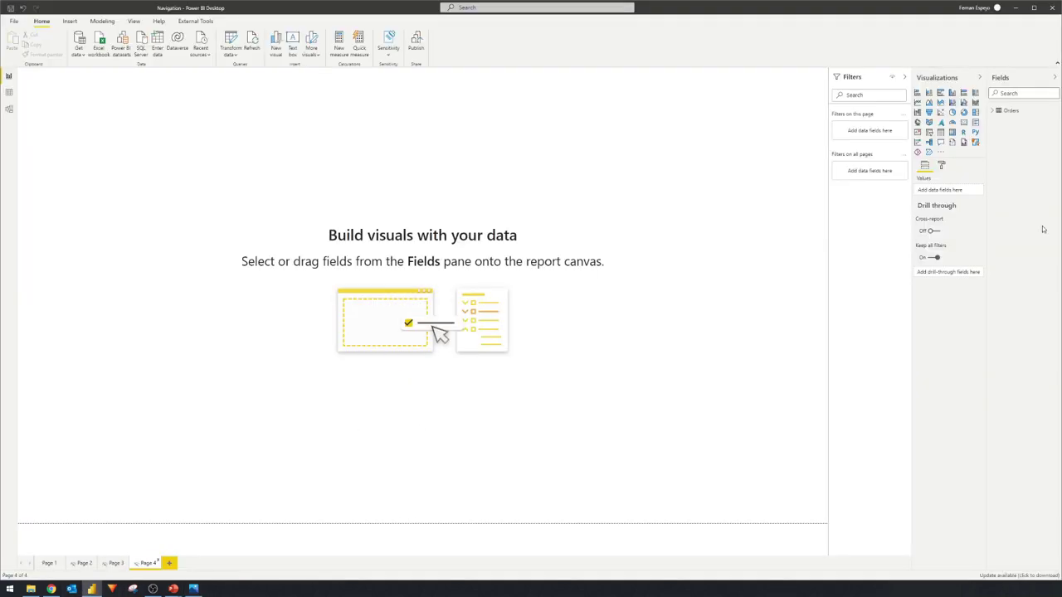
click(943, 165)
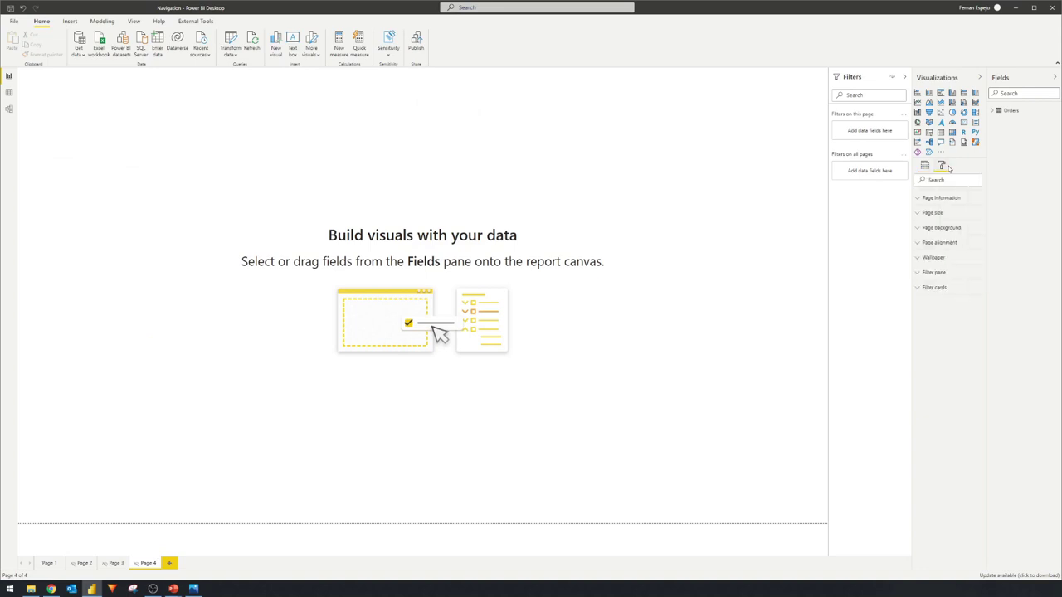
click(50, 563)
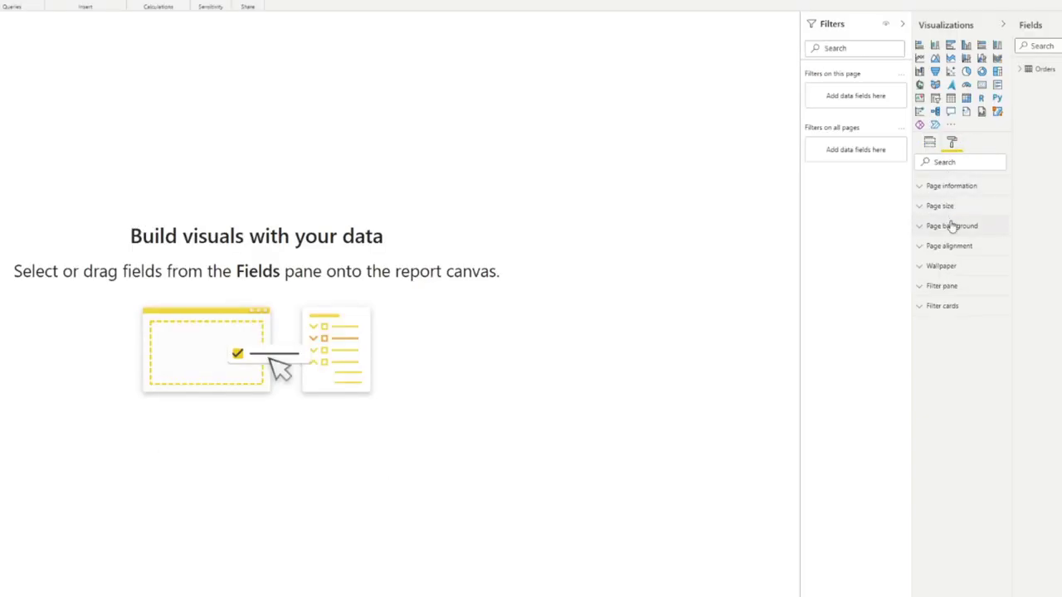
click(941, 228)
click(963, 326)
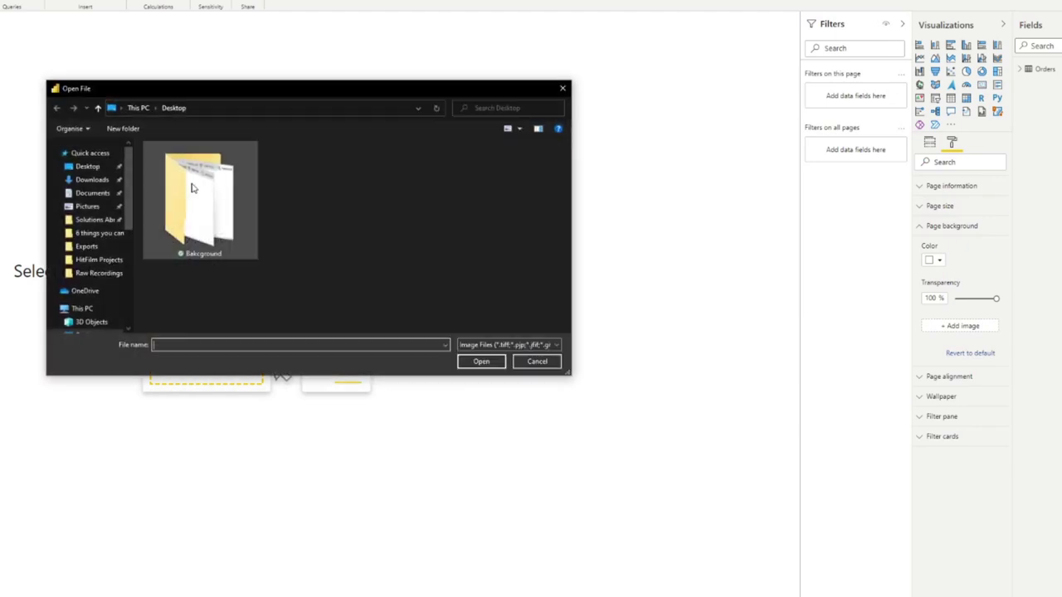
click(177, 183)
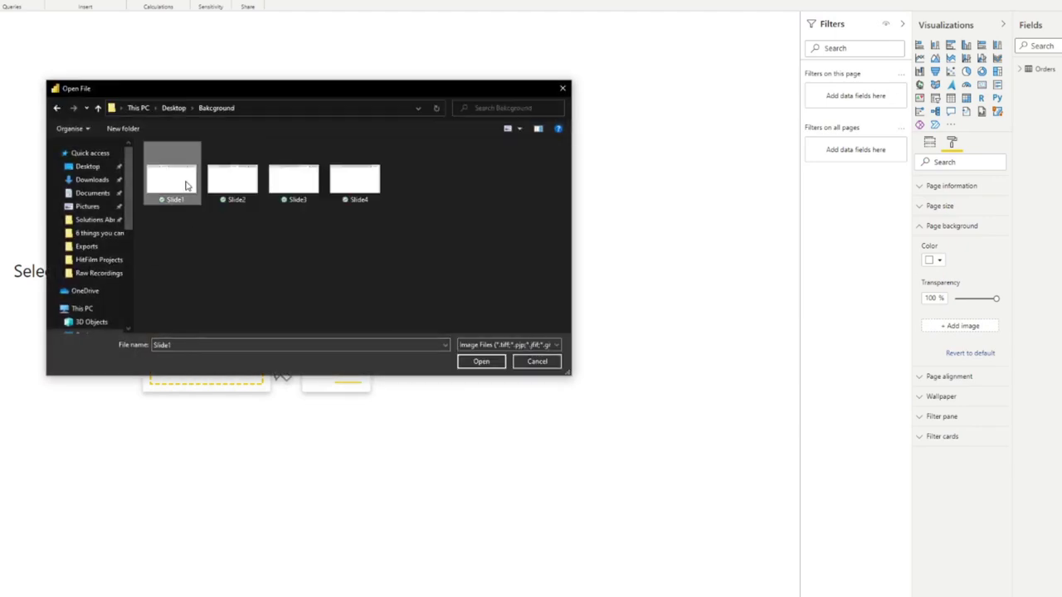
click(475, 362)
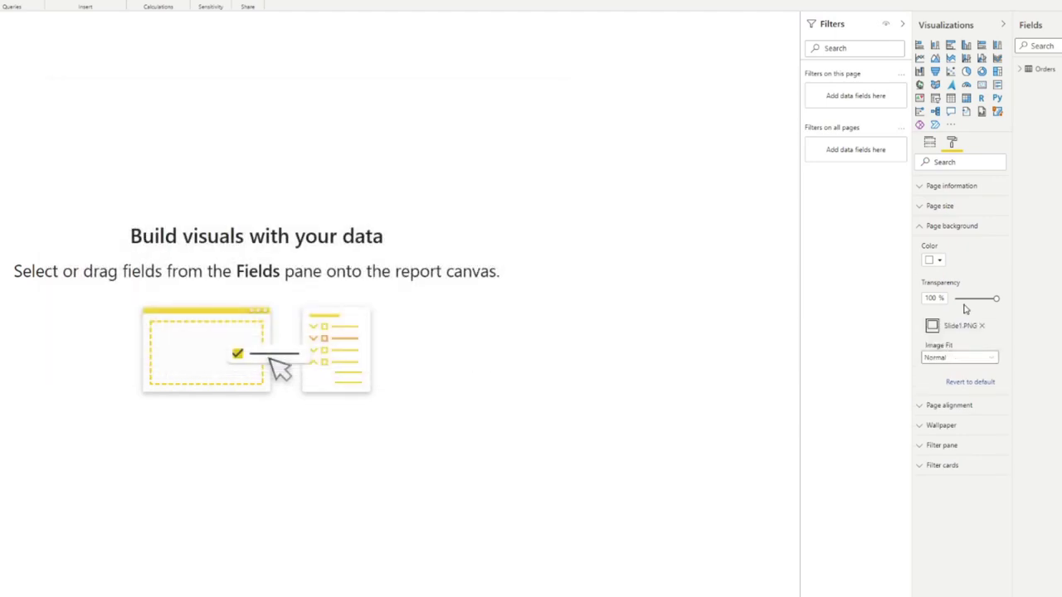
drag(965, 300, 902, 313)
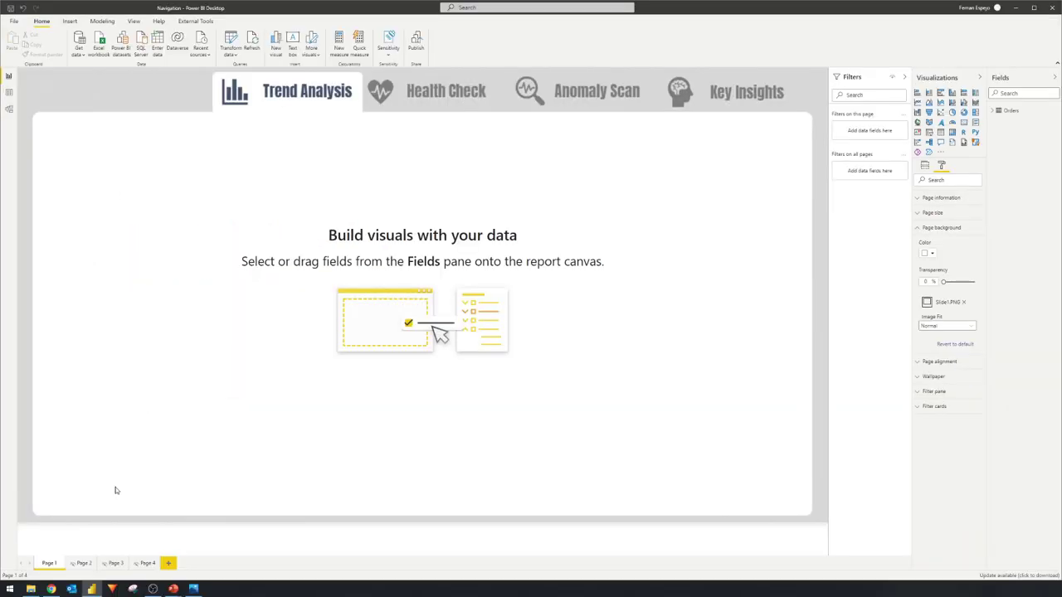
Give Pages 2, 3 and 4 their Slide2, Slide3 and Slide4 backgrounds at 0% transparency.
click(83, 564)
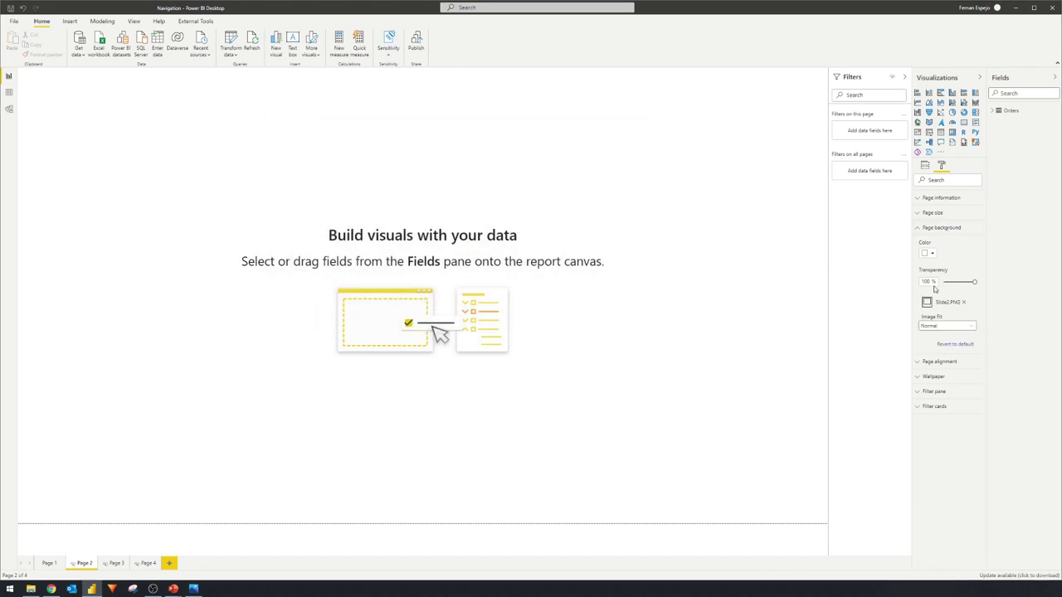
click(932, 283)
click(117, 564)
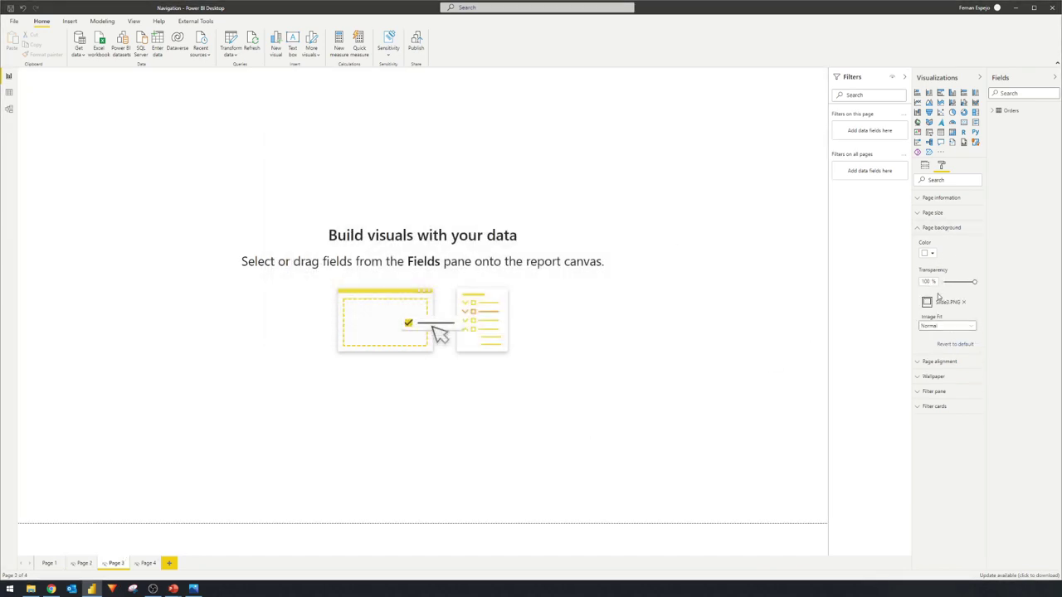
drag(960, 287, 903, 285)
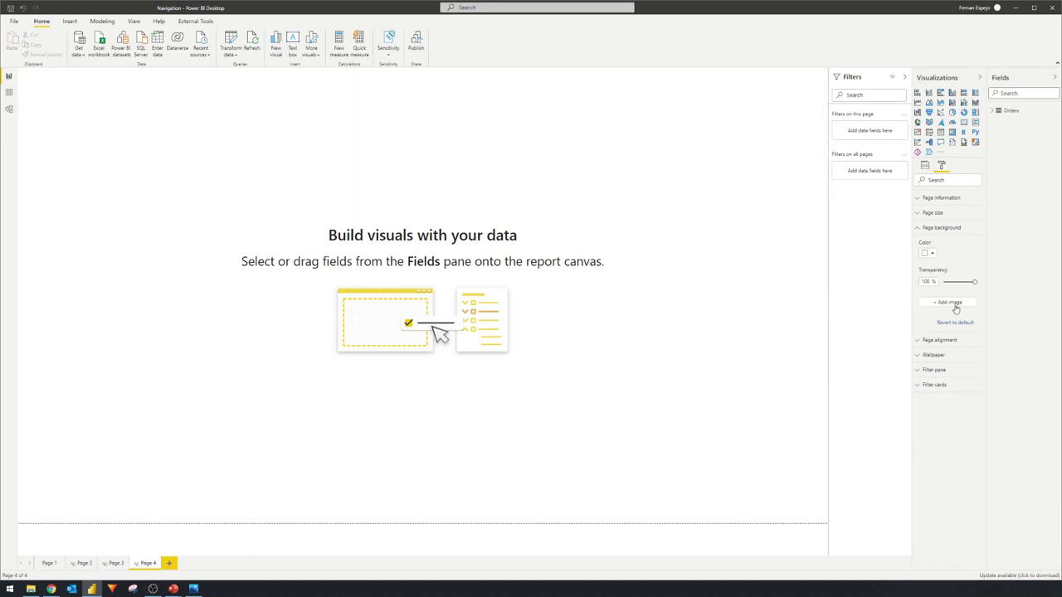
click(949, 302)
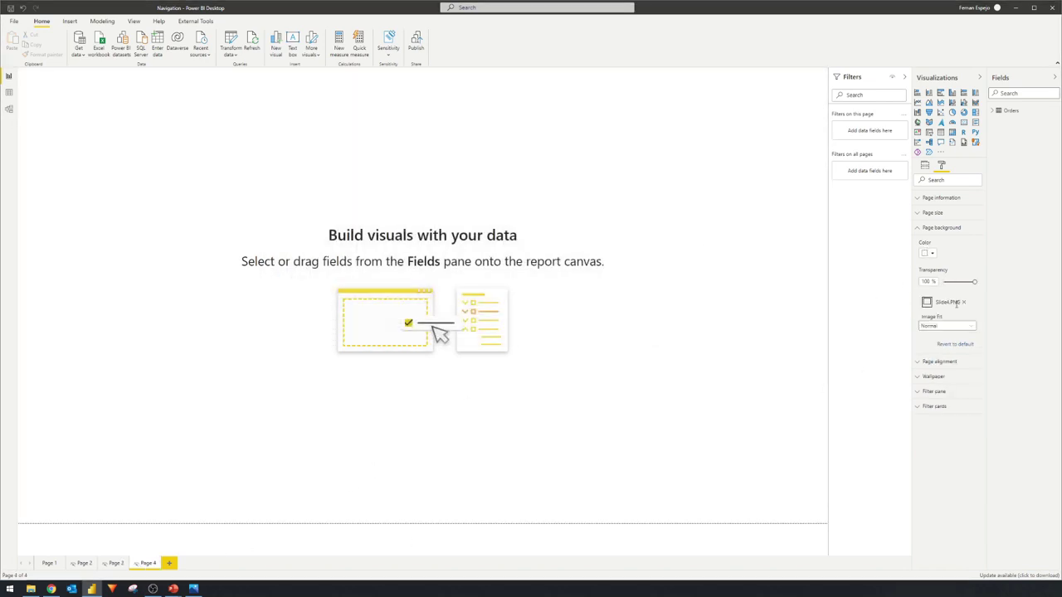
drag(974, 283, 943, 283)
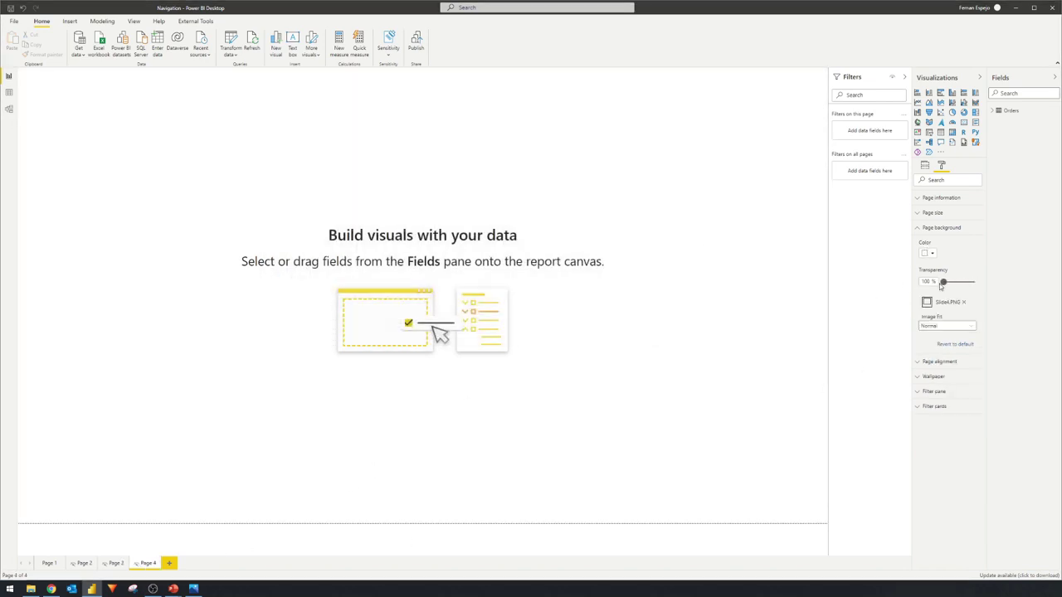
Name Page 1 'Trend Analysis' and Page 2 'Health Check', cancelling an accidental page deletion.
click(50, 564)
key(Return)
double_click(100, 563)
text(Health Check)
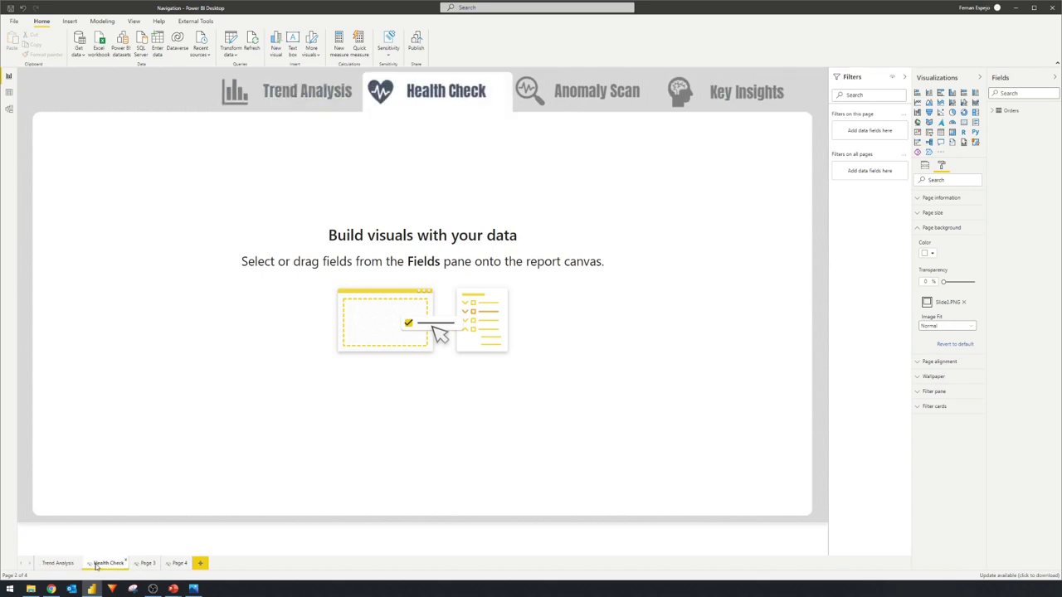
click(150, 562)
click(783, 318)
Rename Pages 3 and 4 to 'Anomaly Scan' and 'Key Insights', then return to Trend Analysis.
double_click(148, 564)
text(A)
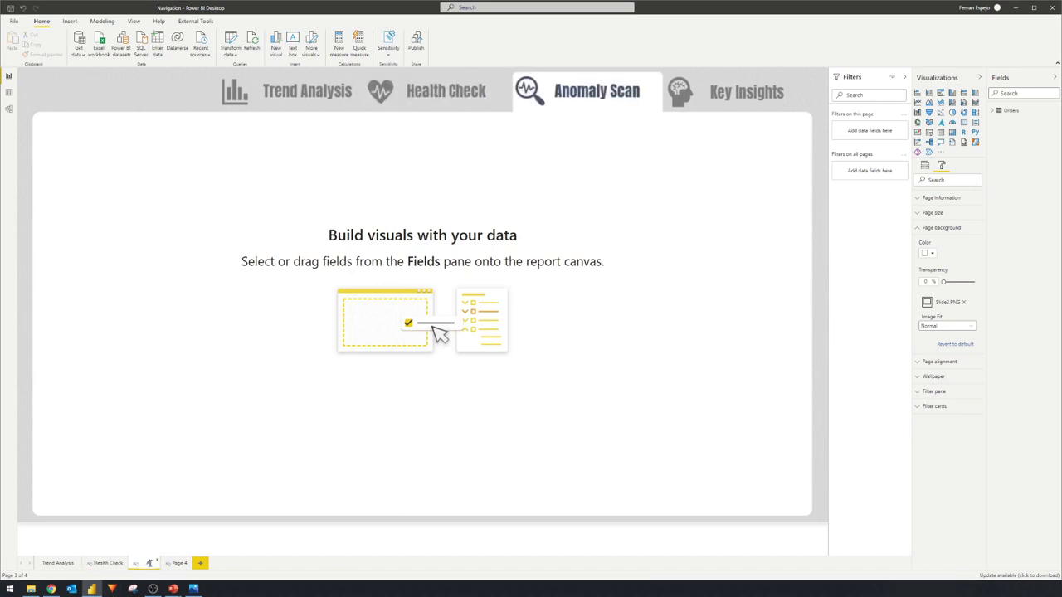
text(nomaly Scan)
key(Return)
double_click(197, 563)
text(Key Insights)
key(Return)
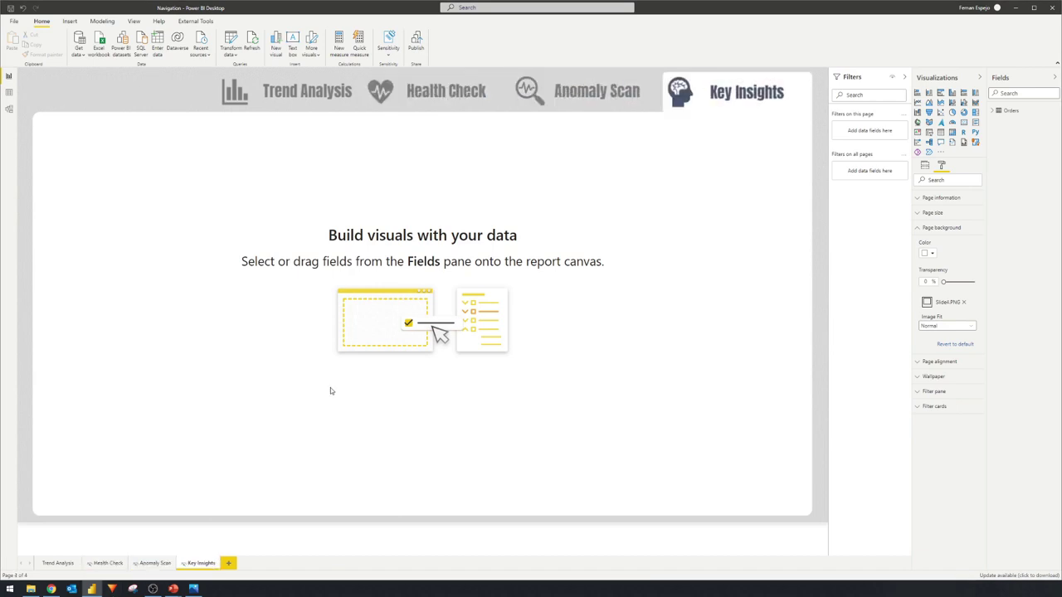
click(58, 564)
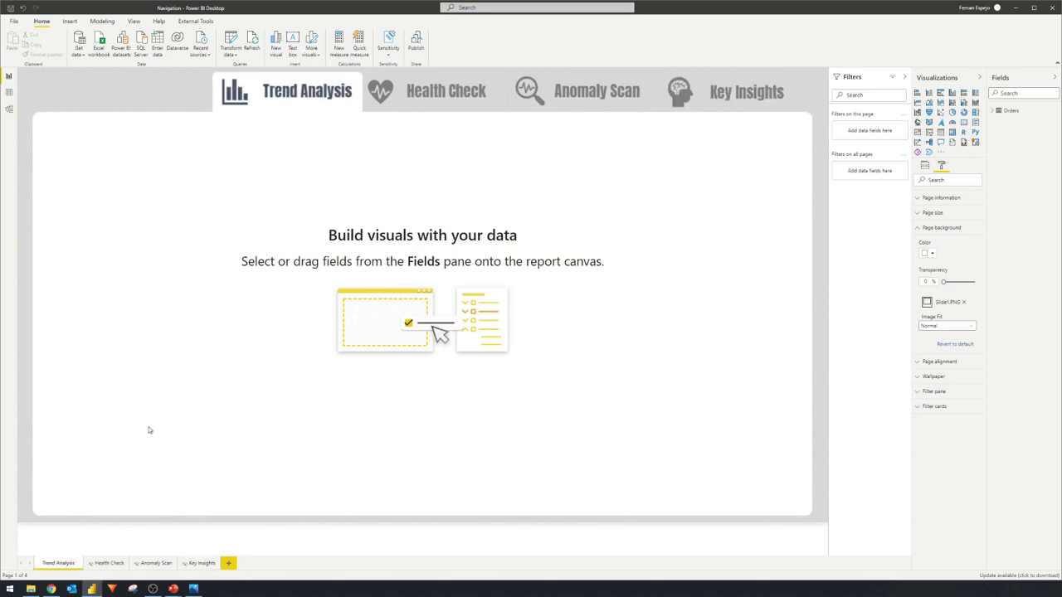
Insert a blank button and size it to cover the Trend Analysis header tab.
click(74, 23)
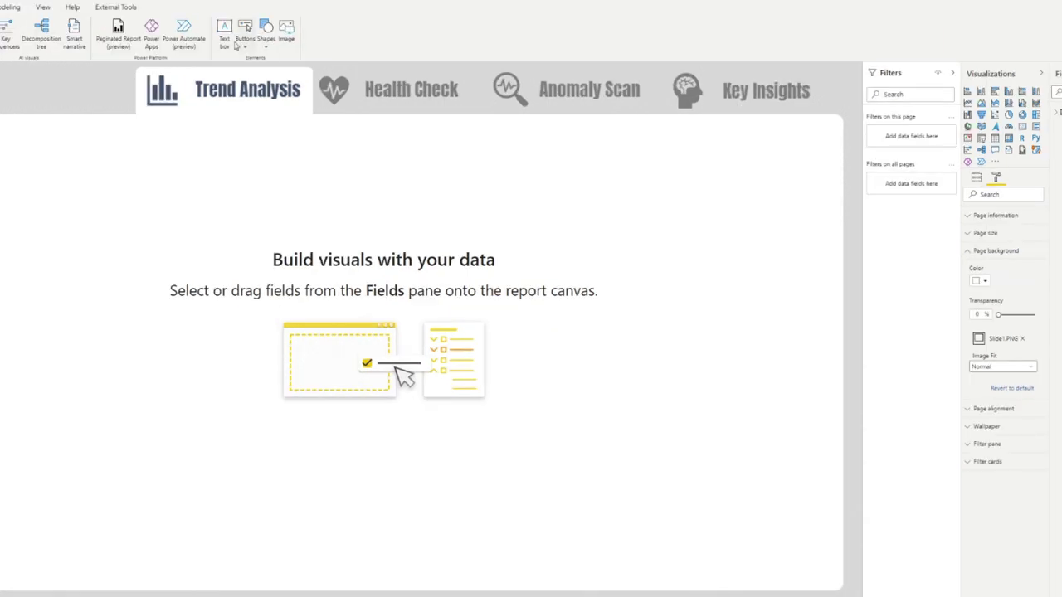
click(305, 42)
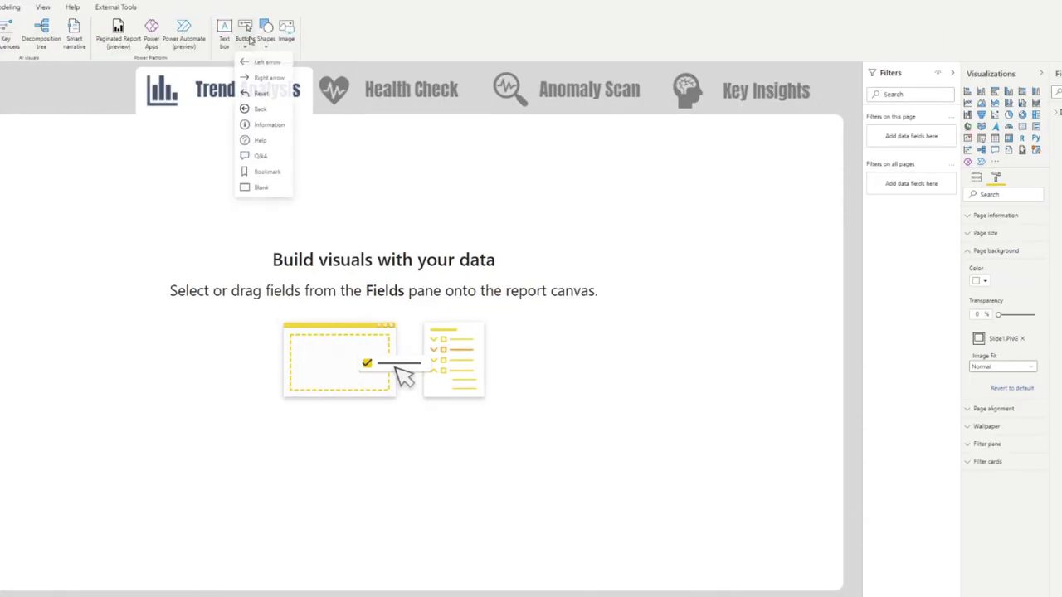
click(266, 185)
drag(156, 110, 313, 80)
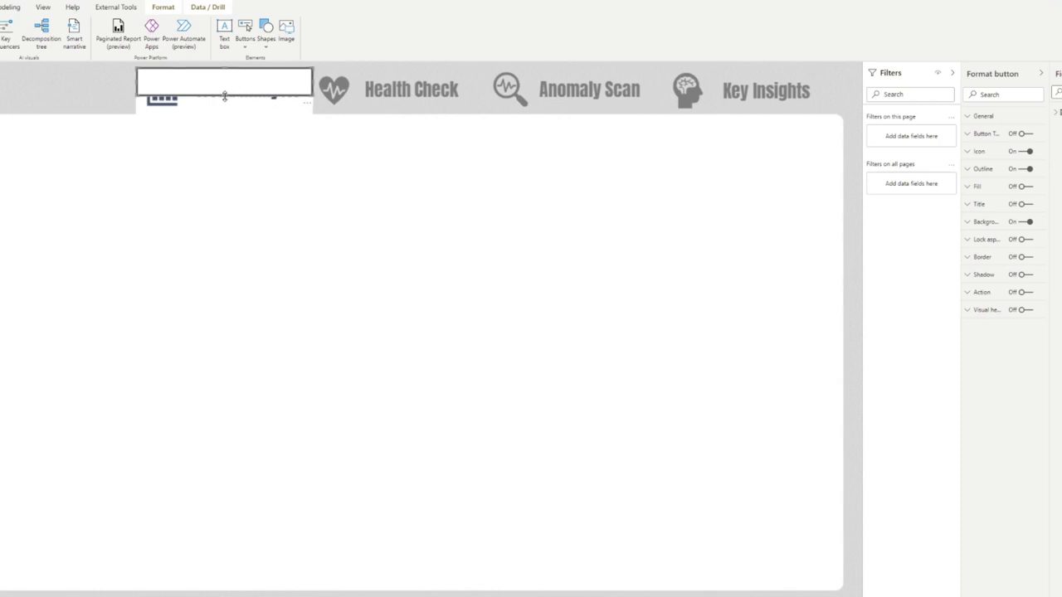
drag(224, 96, 230, 119)
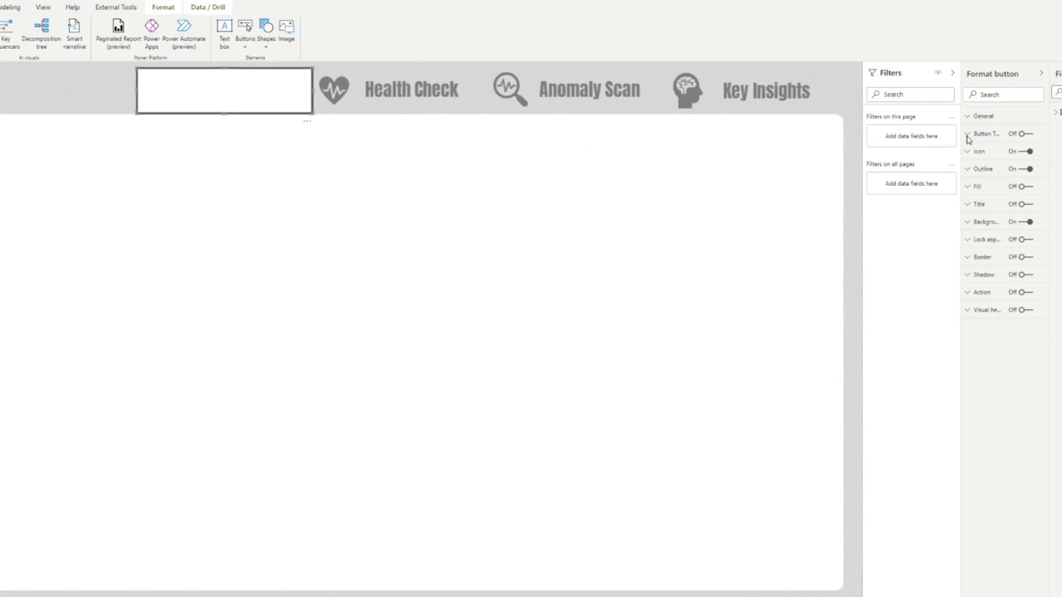
Turn the button's Outline and Background off so it is invisible.
click(1029, 169)
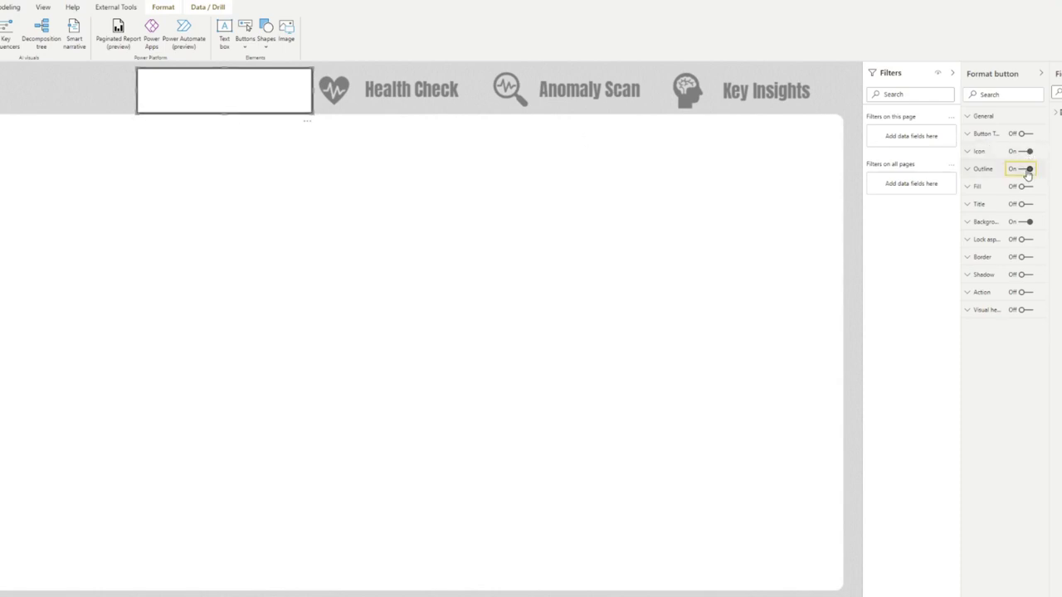
click(1027, 222)
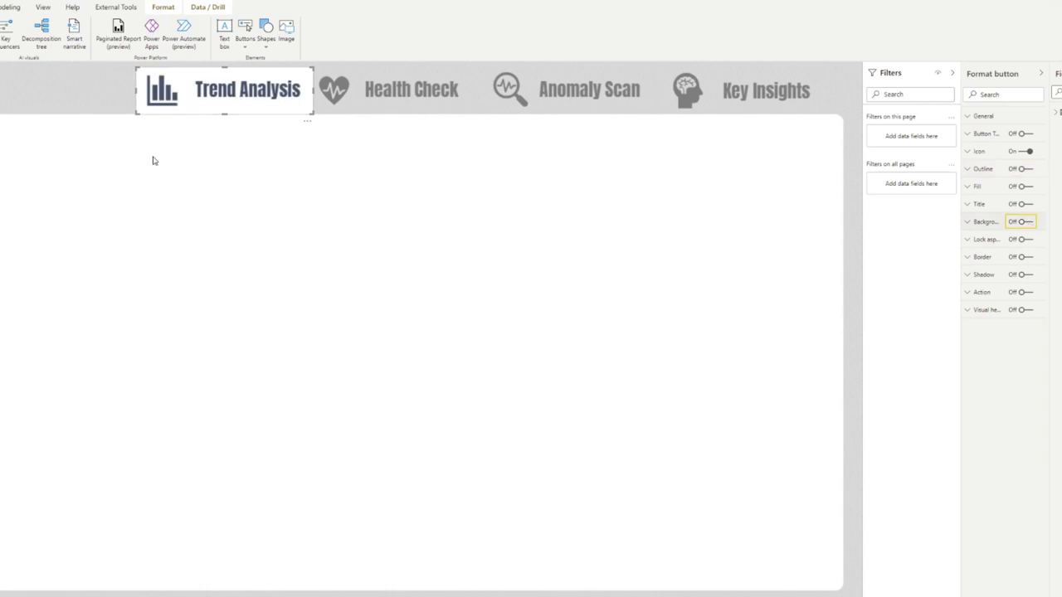
click(212, 129)
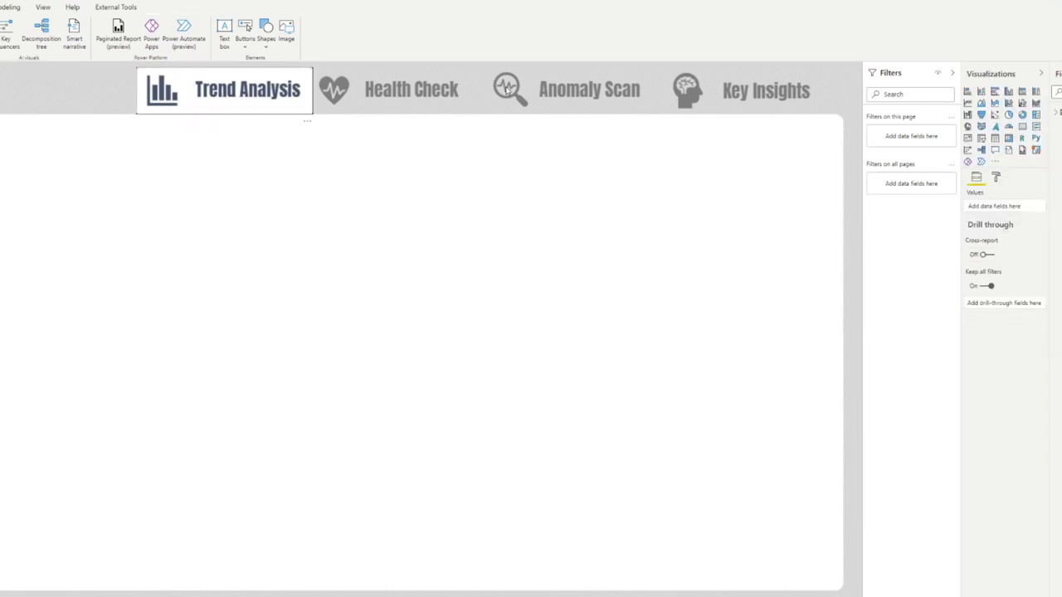
click(182, 91)
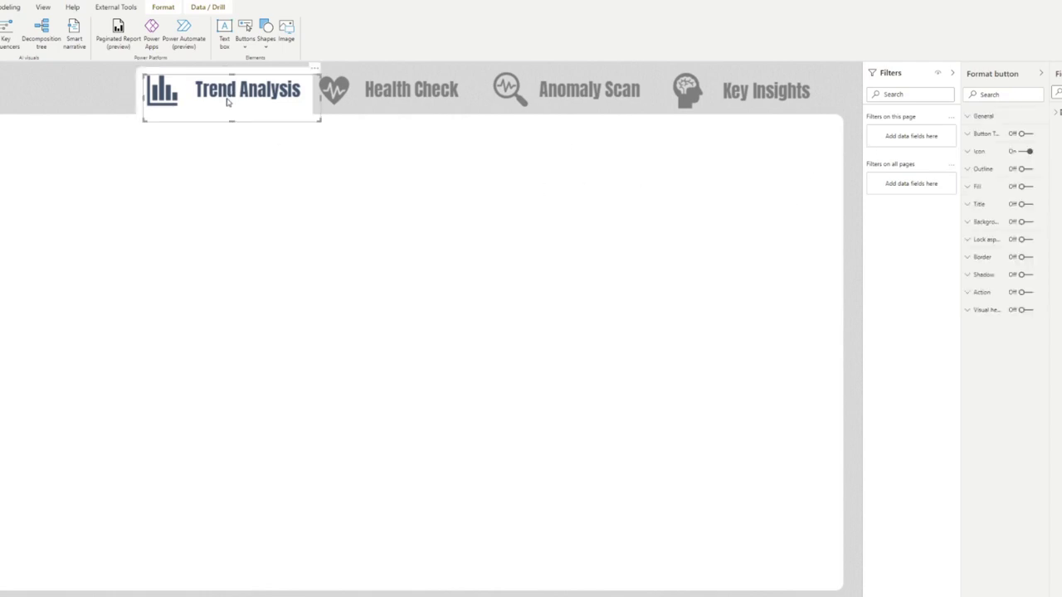
Line up the button copies over the Health Check, Anomaly Scan and Key Insights tabs with the alignment guides.
click(396, 98)
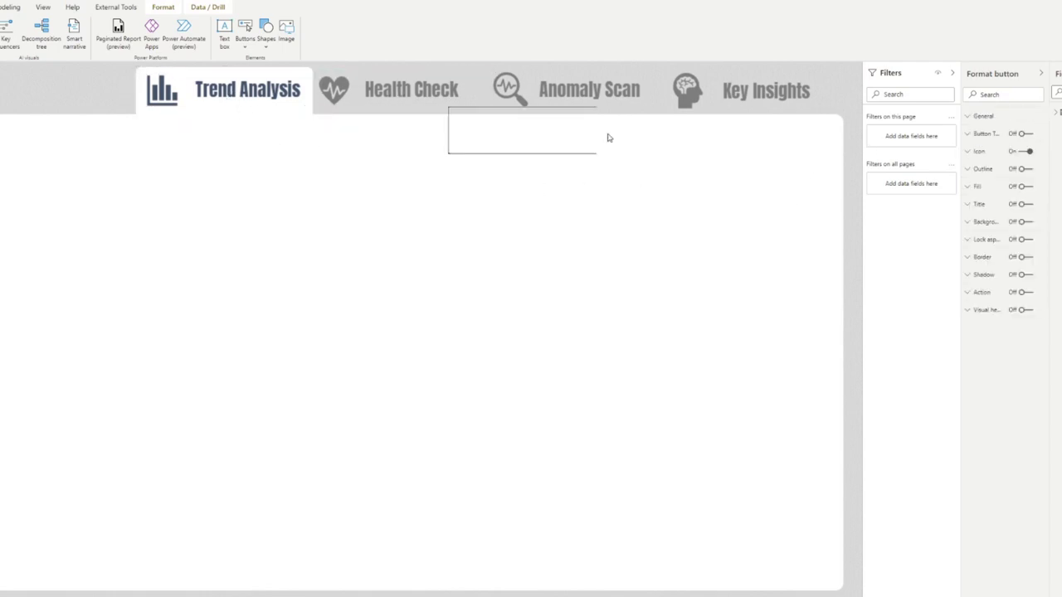
click(586, 93)
click(581, 95)
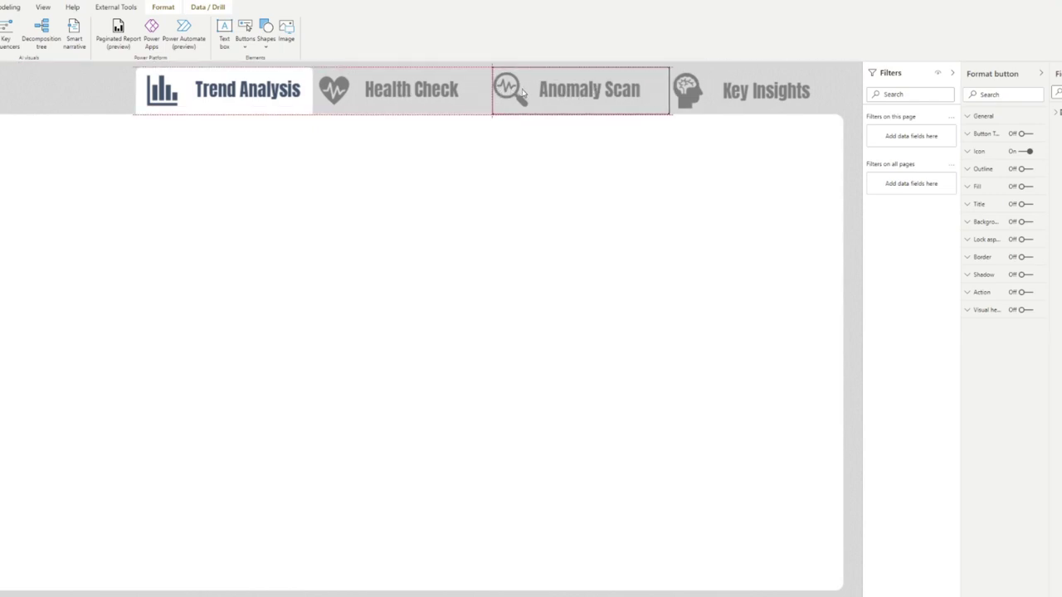
click(393, 114)
drag(393, 113, 751, 104)
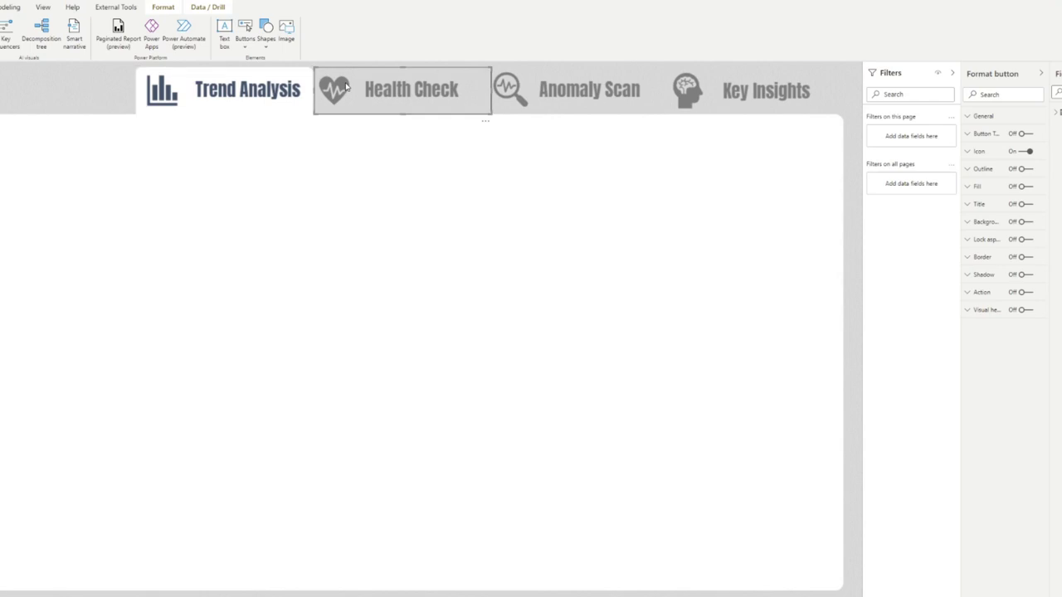
Turn Action on for the Trend Analysis, Anomaly Scan and Key Insights buttons.
click(1024, 292)
click(985, 295)
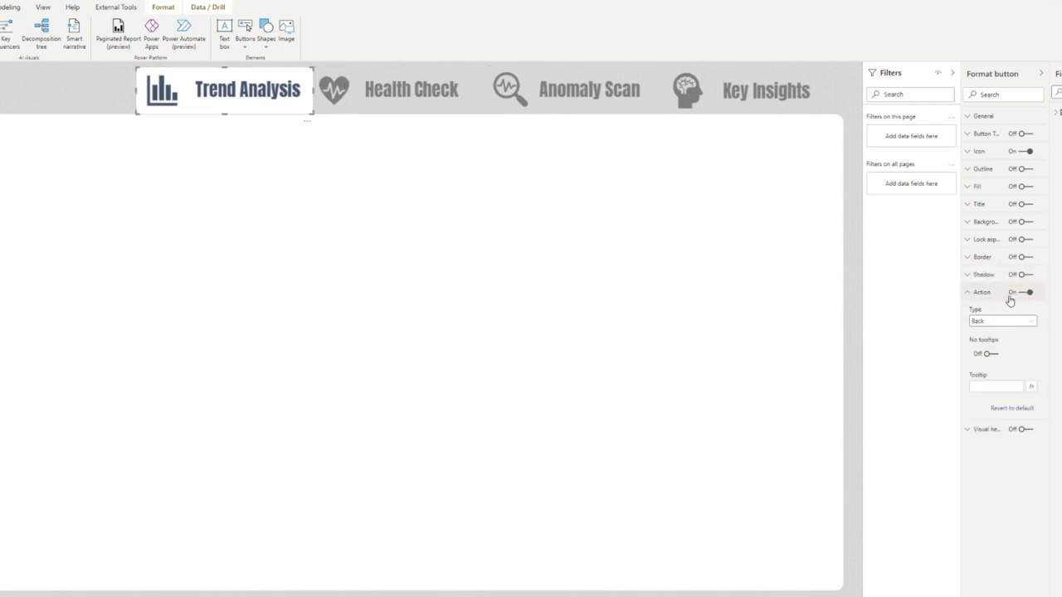
click(967, 295)
click(424, 103)
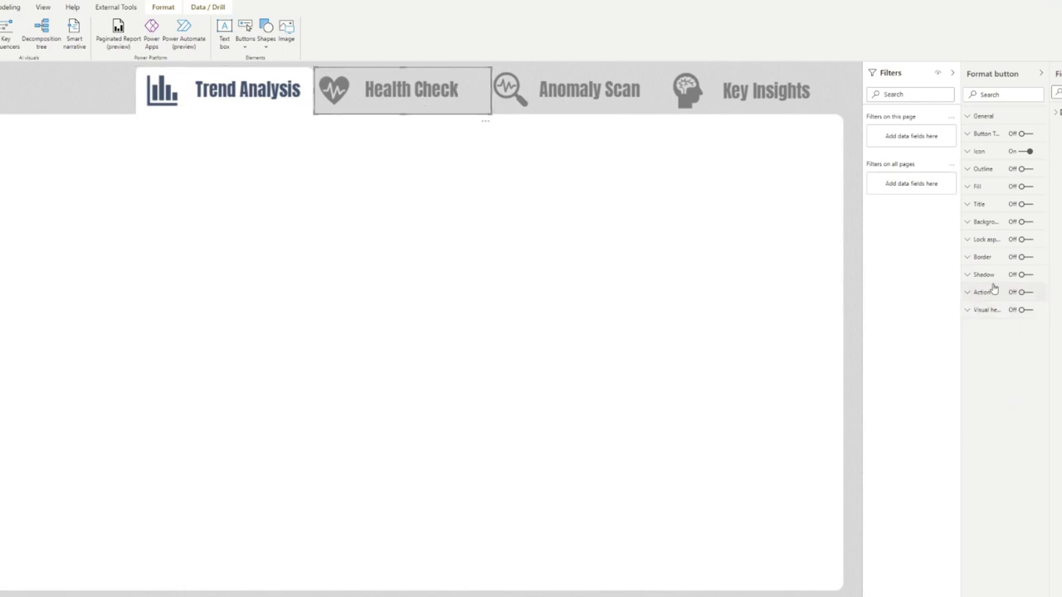
click(594, 108)
click(1024, 292)
click(760, 91)
click(1024, 292)
Set the Health Check button's action to Page navigation with destination Health Check.
click(343, 101)
click(981, 294)
click(1000, 322)
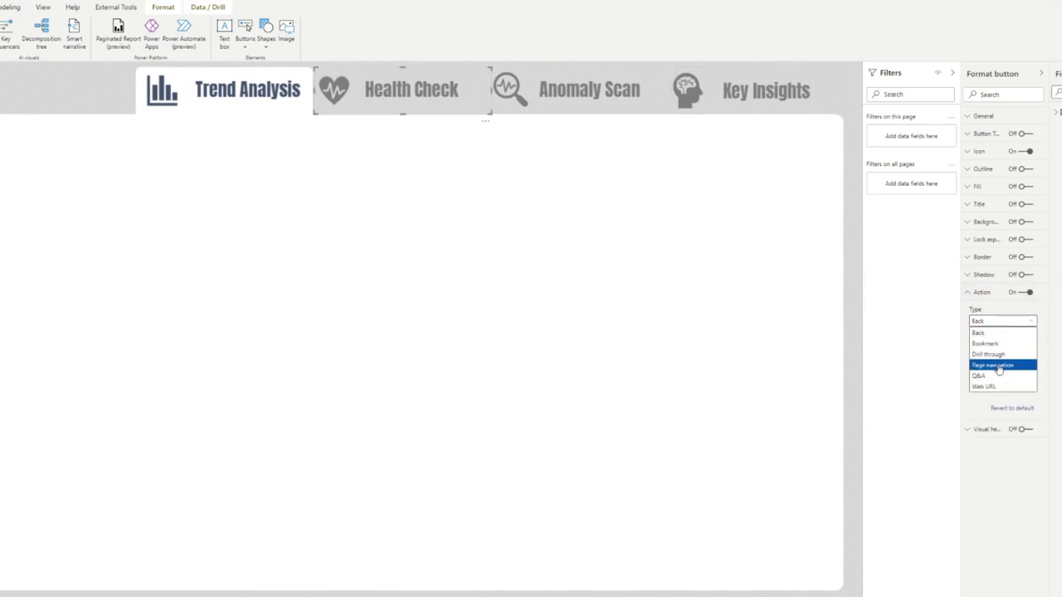
click(1008, 366)
click(1003, 353)
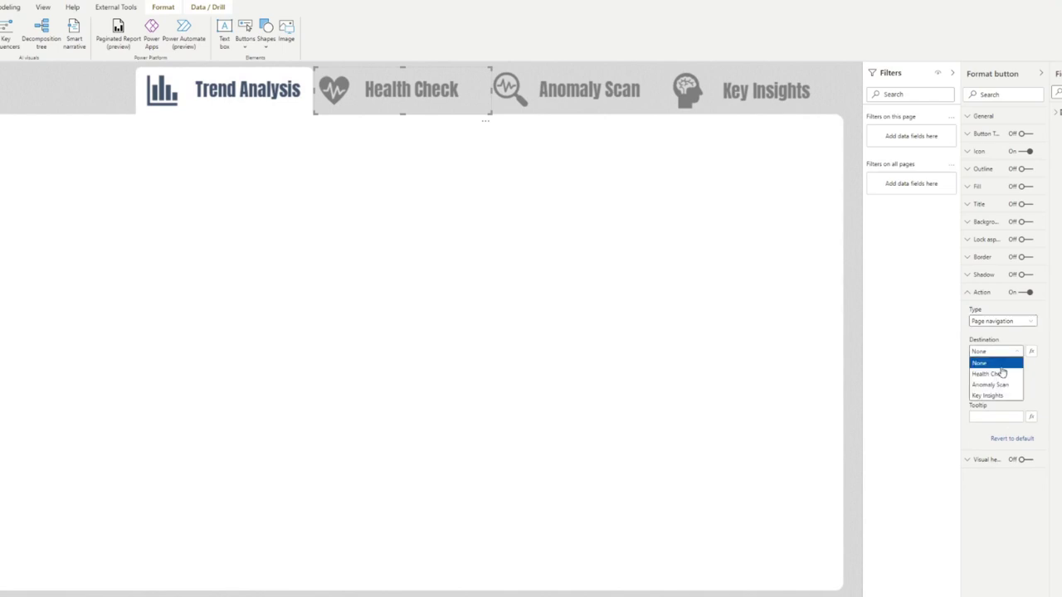
click(1001, 374)
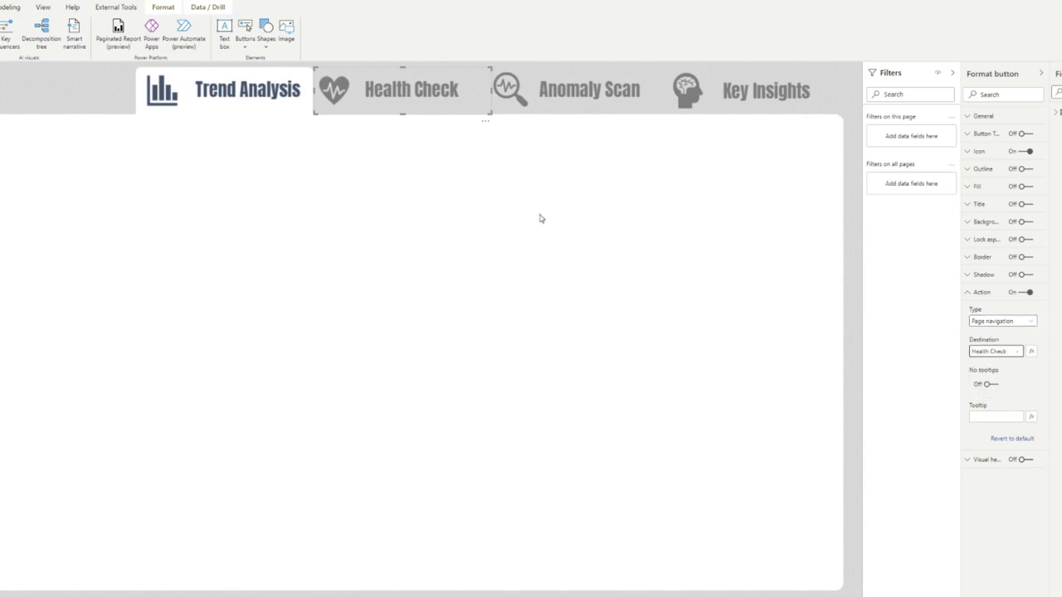
Set the Anomaly Scan and Key Insights buttons to Page navigation toward their matching pages.
click(550, 98)
click(1016, 323)
click(1001, 387)
click(1000, 352)
click(1003, 384)
click(758, 106)
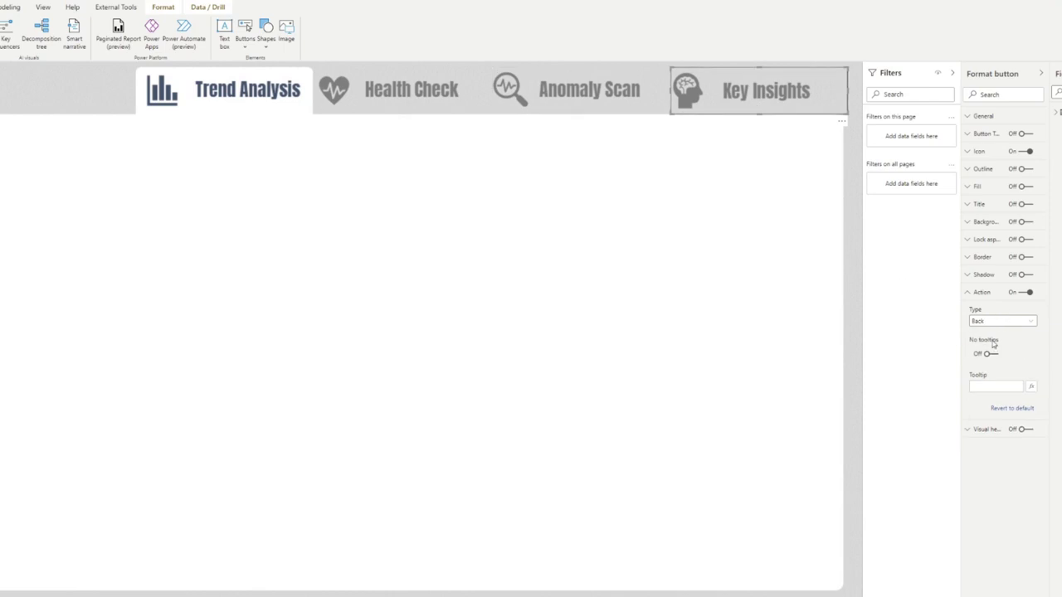
click(996, 322)
click(1001, 365)
click(1000, 352)
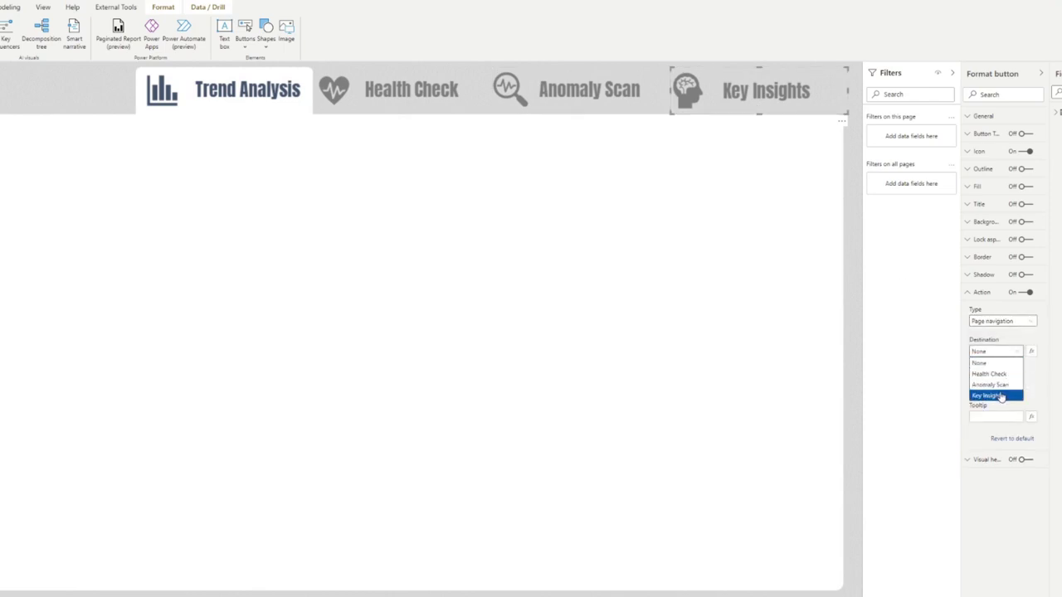
click(1002, 396)
Deselect the Key Insights button, then test the Health Check button's jump to its page.
click(285, 171)
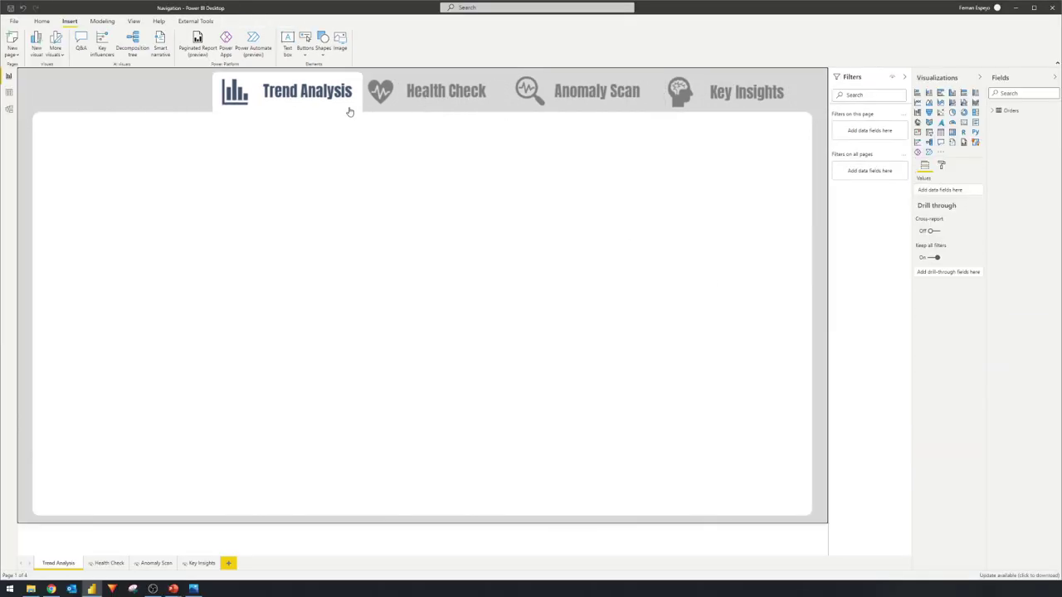
ctrl+click(453, 97)
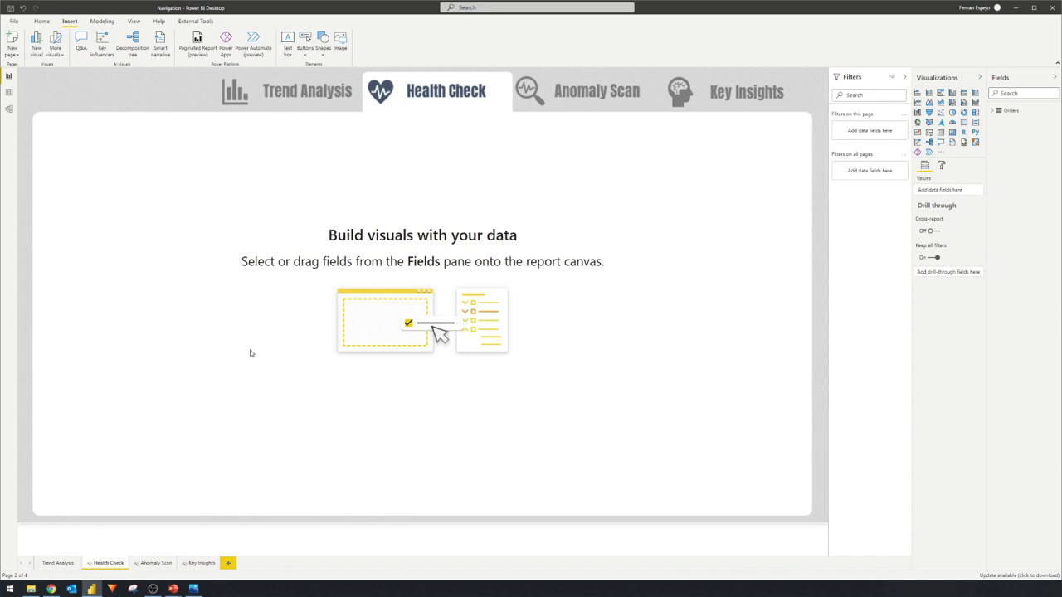